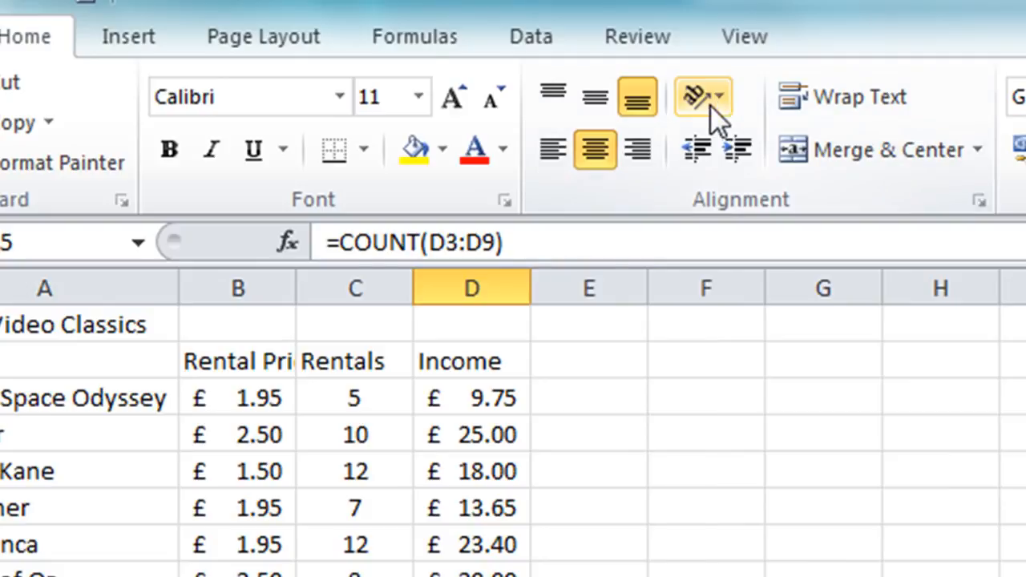
{"action": "left_click", "coordinate": [720, 92]}
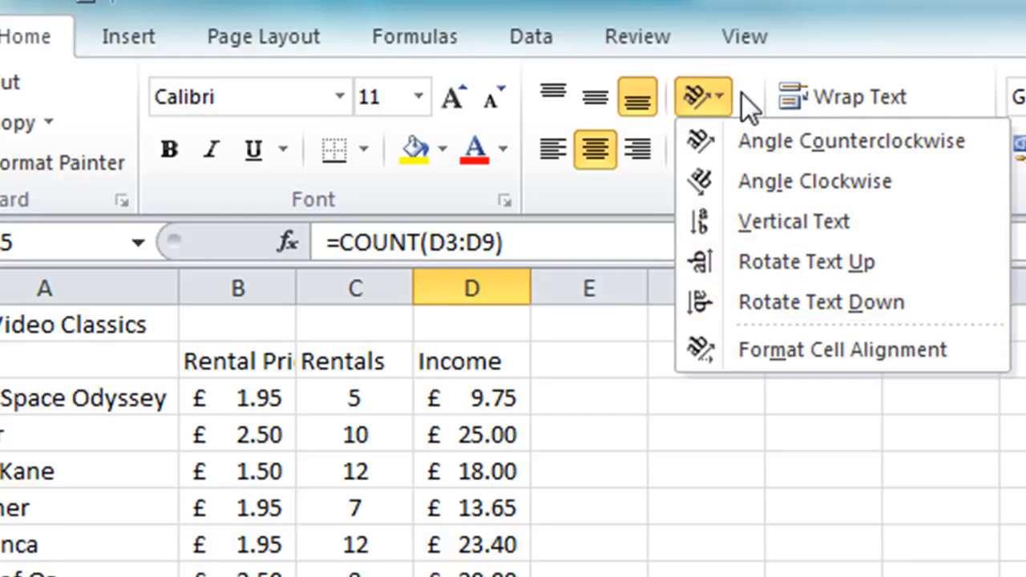
{"action": "left_click", "coordinate": [716, 97]}
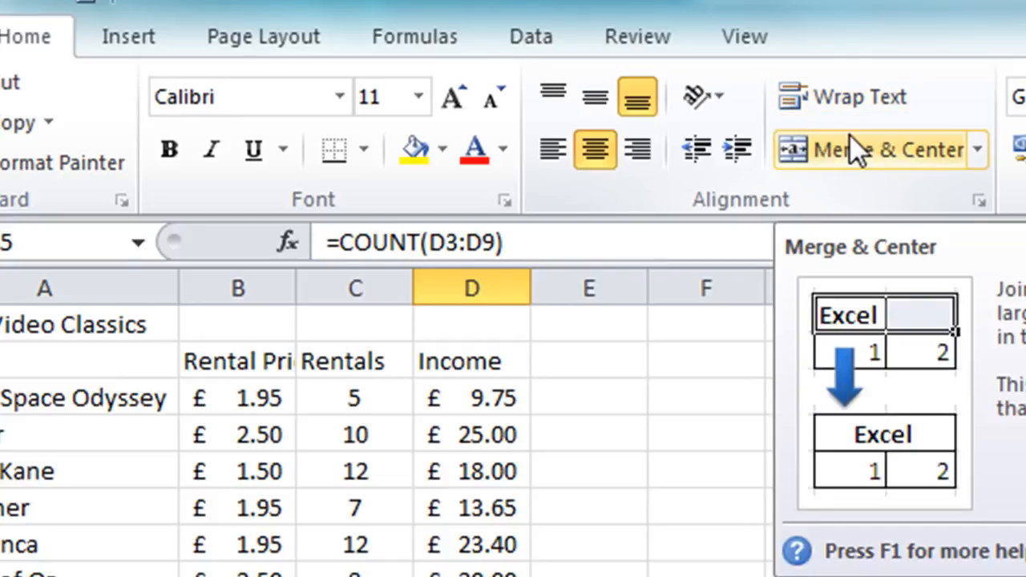
{"action": "key", "text": "ctrl+Home"}
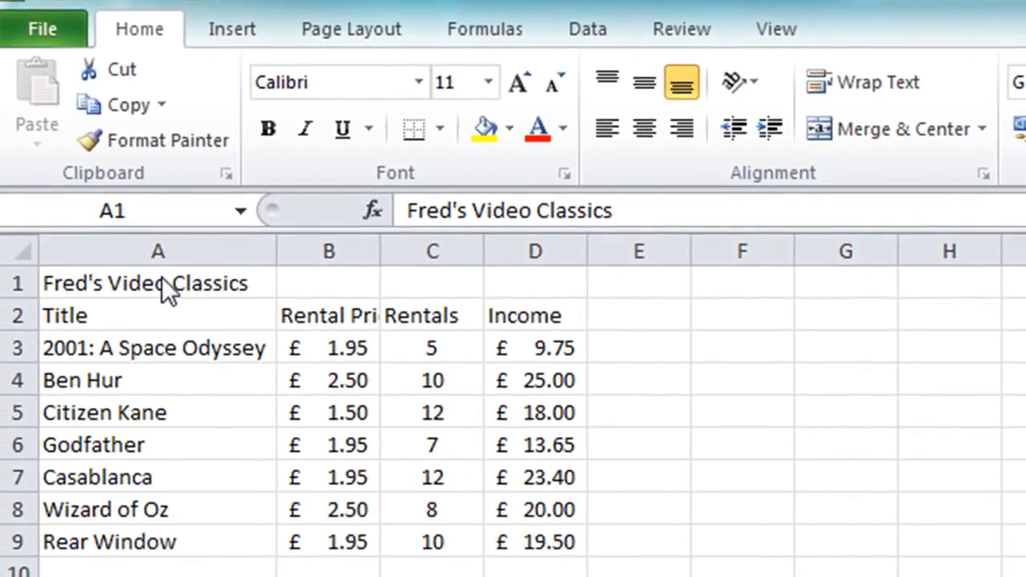
Step: Move the title cell from A1 to B1
{"action": "left_click", "coordinate": [162, 277]}
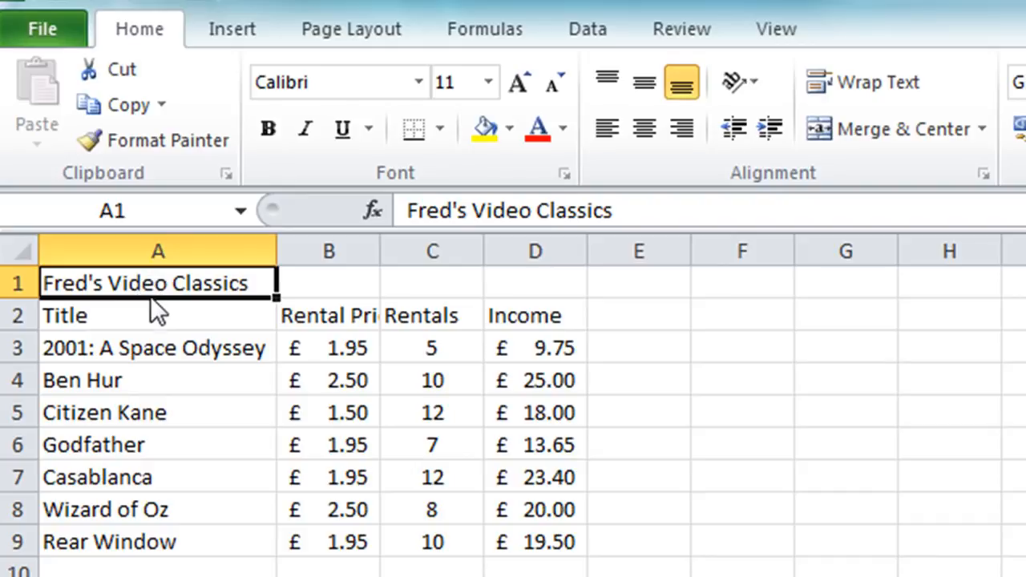
{"action": "left_click_drag", "start_coordinate": [255, 277], "coordinate": [297, 275]}
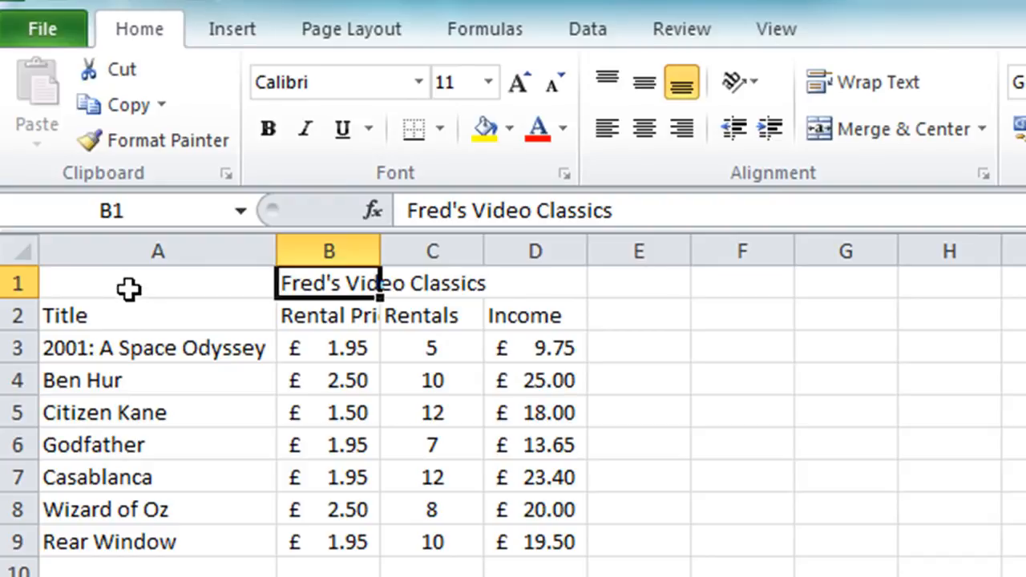
Step: Merge and centre the title across cells A1 to D1
{"action": "left_click", "coordinate": [135, 286]}
{"action": "left_click_drag", "start_coordinate": [277, 285], "coordinate": [509, 284]}
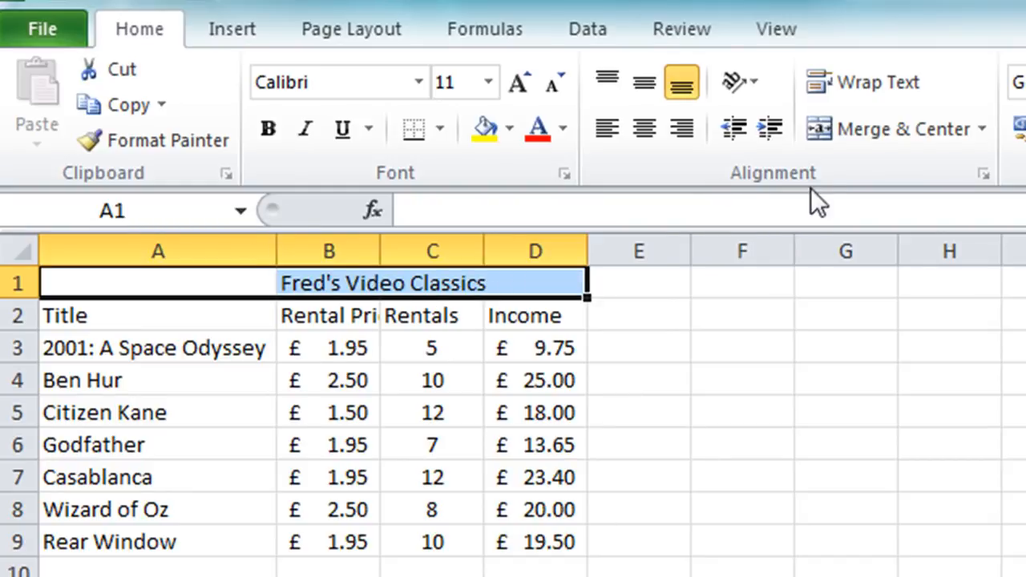
{"action": "left_click", "coordinate": [849, 131]}
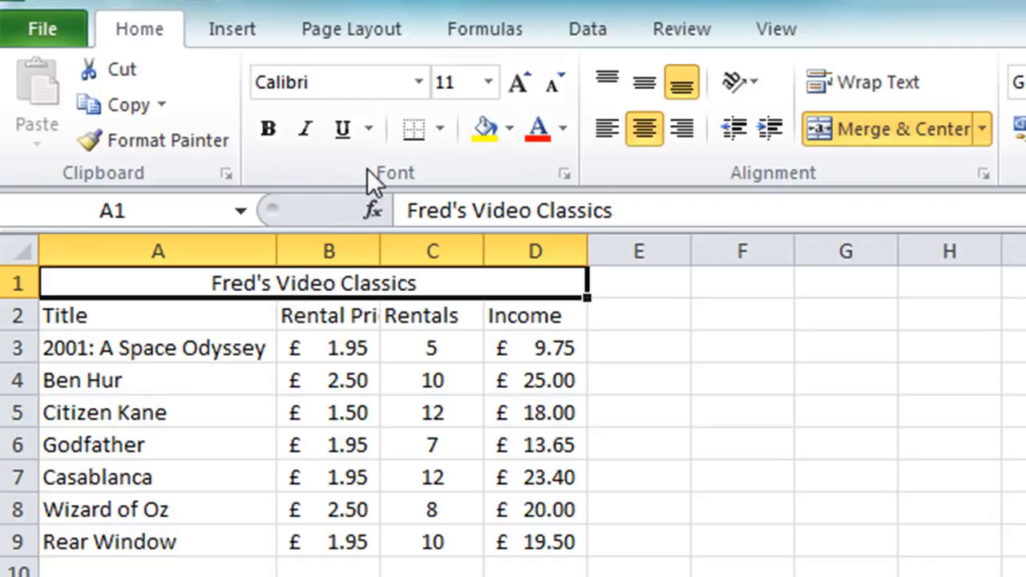
Step: Set the merged title to 18 pt and bold
{"action": "left_click", "coordinate": [483, 84]}
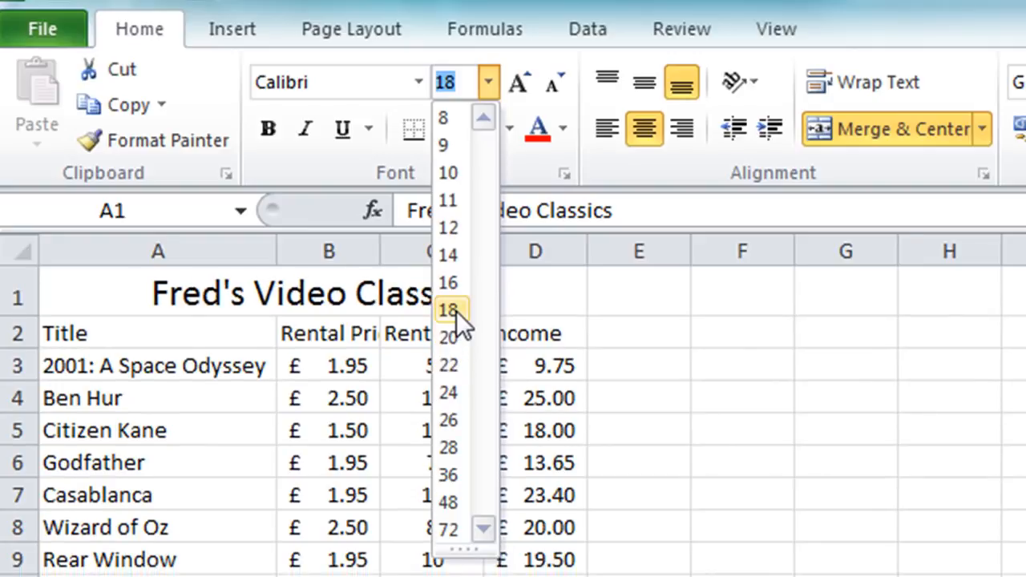
{"action": "left_click", "coordinate": [450, 311]}
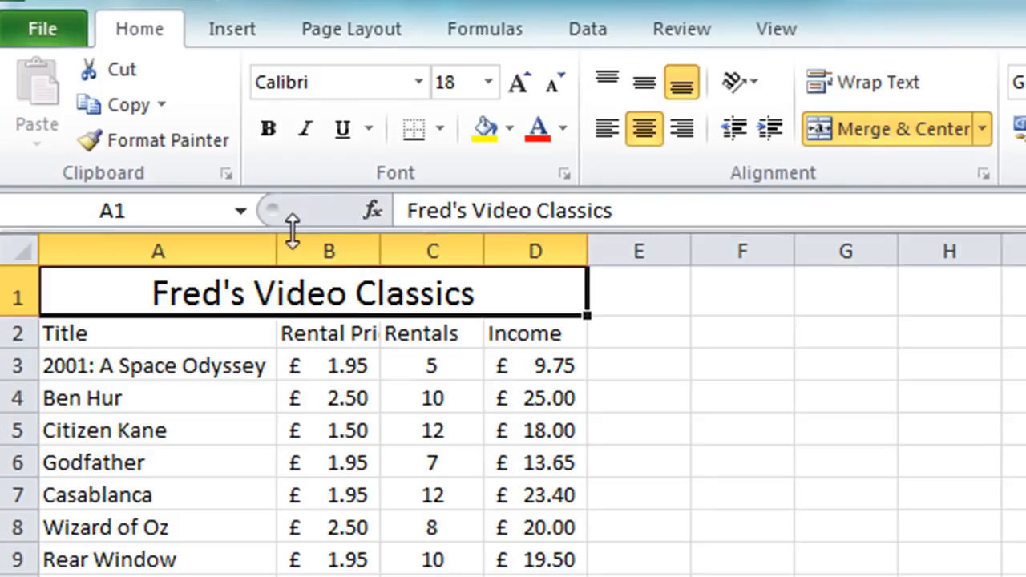
{"action": "left_click", "coordinate": [266, 140]}
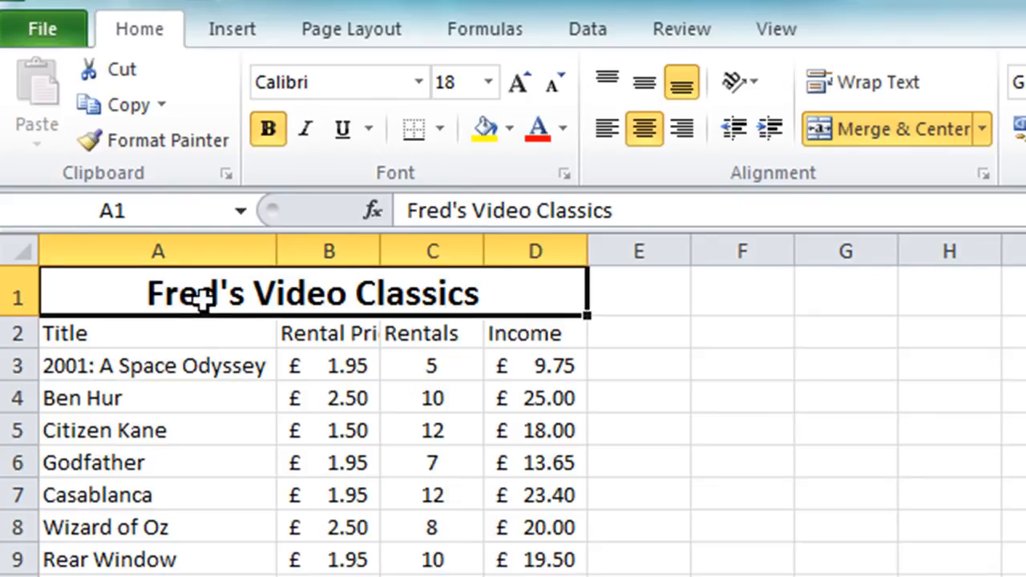
Step: Make the column headings in row 2 bold
{"action": "left_click", "coordinate": [164, 338]}
{"action": "left_click_drag", "start_coordinate": [165, 338], "coordinate": [513, 331]}
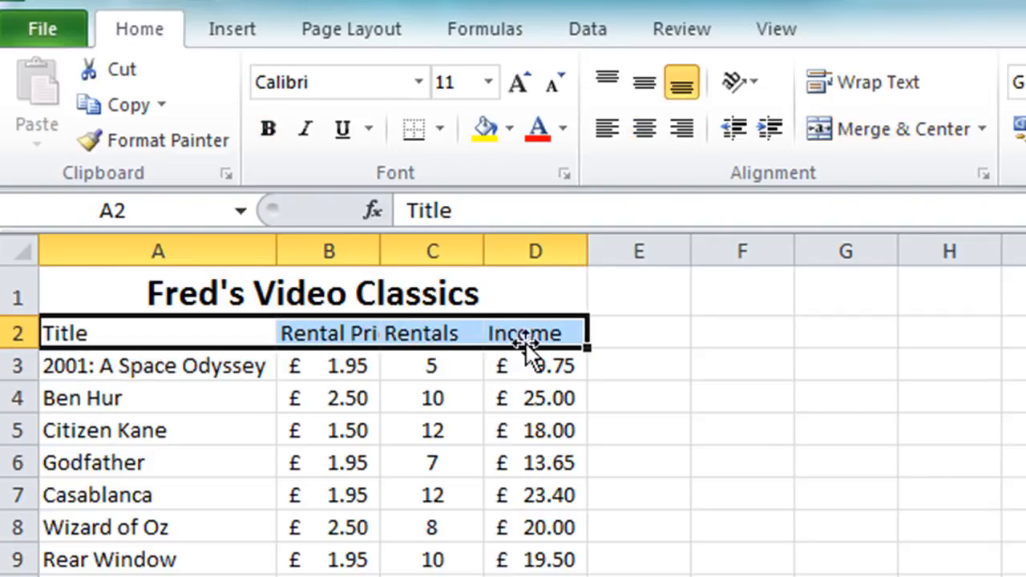
{"action": "left_click", "coordinate": [277, 138]}
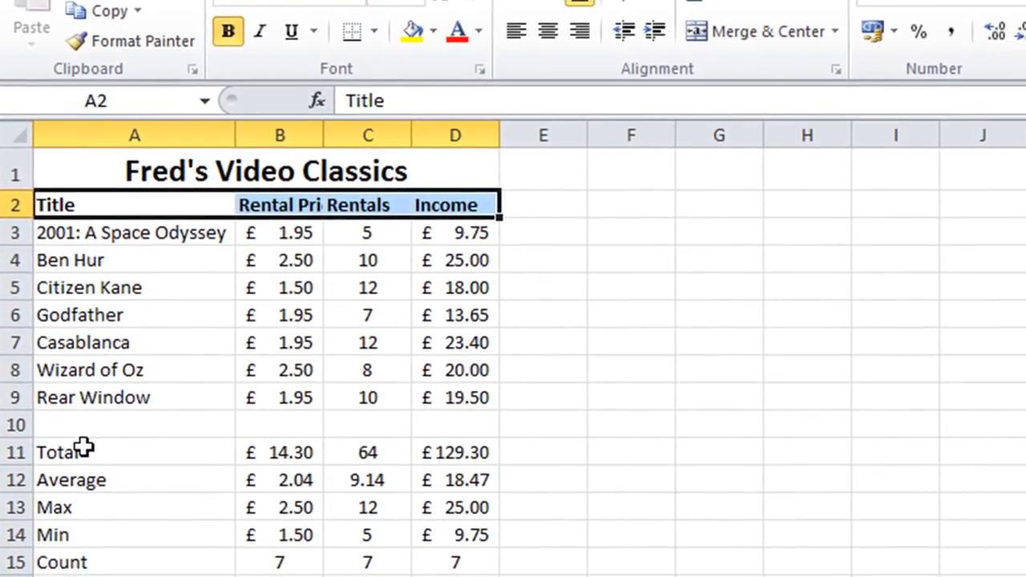
Step: Make the summary labels Total, Average, Max, Min and Count bold
{"action": "left_click", "coordinate": [84, 454]}
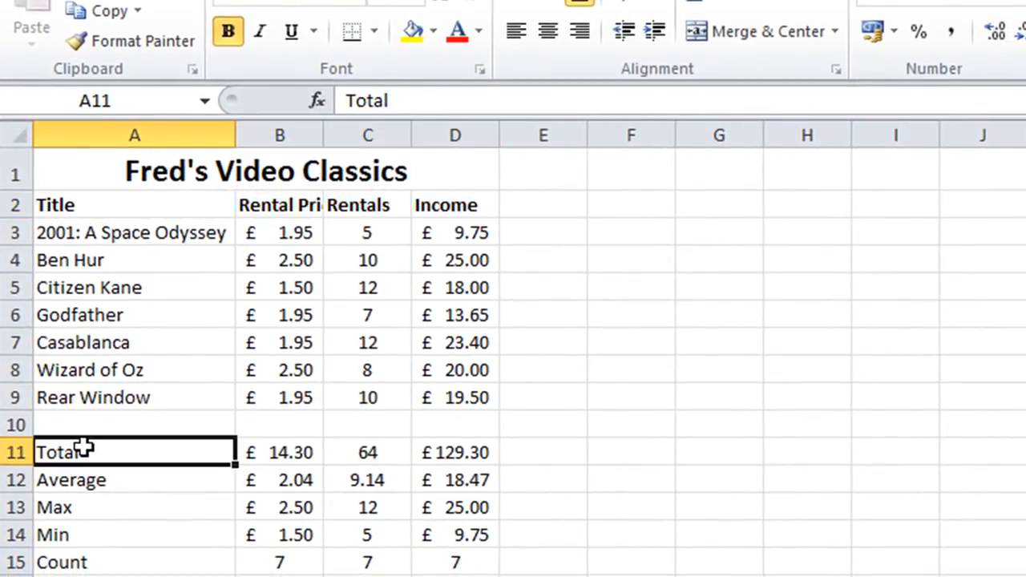
{"action": "left_click_drag", "start_coordinate": [84, 449], "coordinate": [68, 561]}
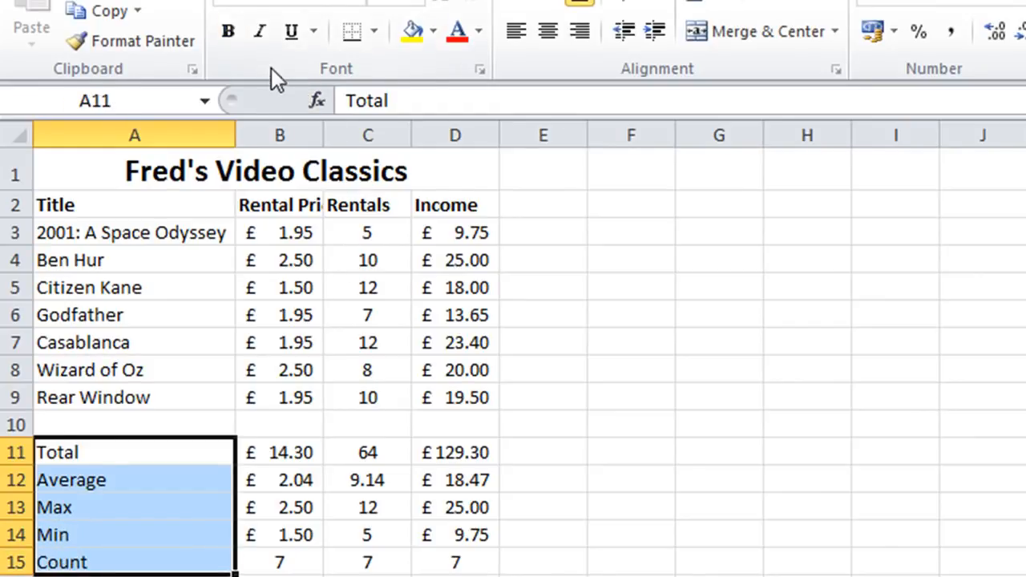
{"action": "left_click", "coordinate": [228, 30]}
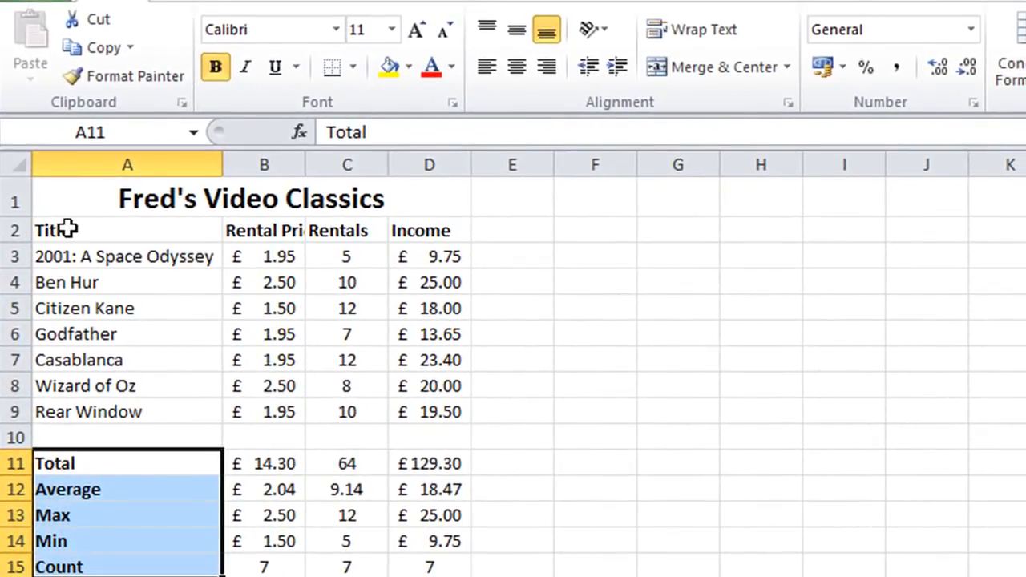
Step: Set the row 2 headings to 12 pt and turn on text wrapping for them
{"action": "left_click_drag", "start_coordinate": [67, 230], "coordinate": [413, 228]}
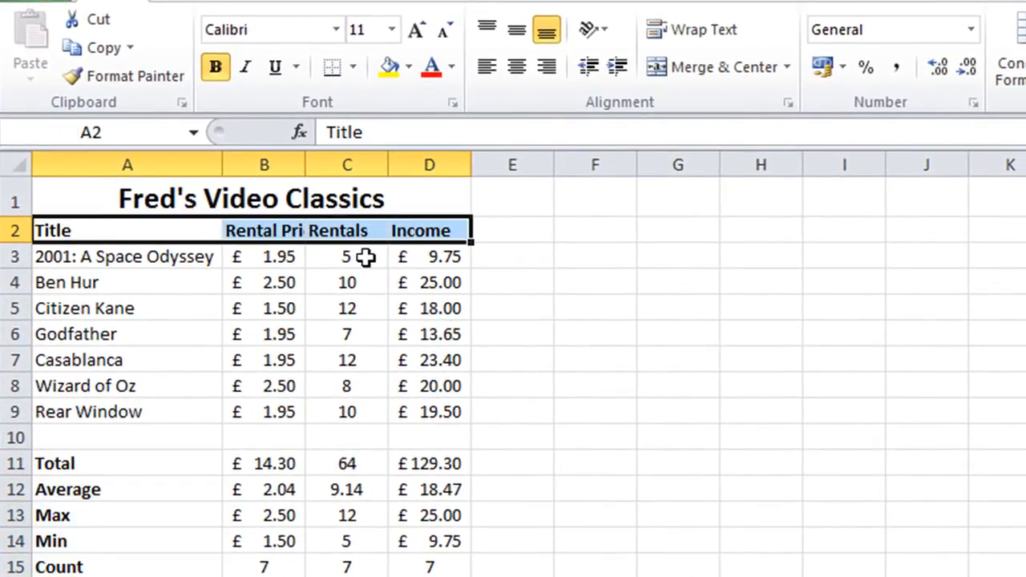
{"action": "left_click", "coordinate": [392, 30]}
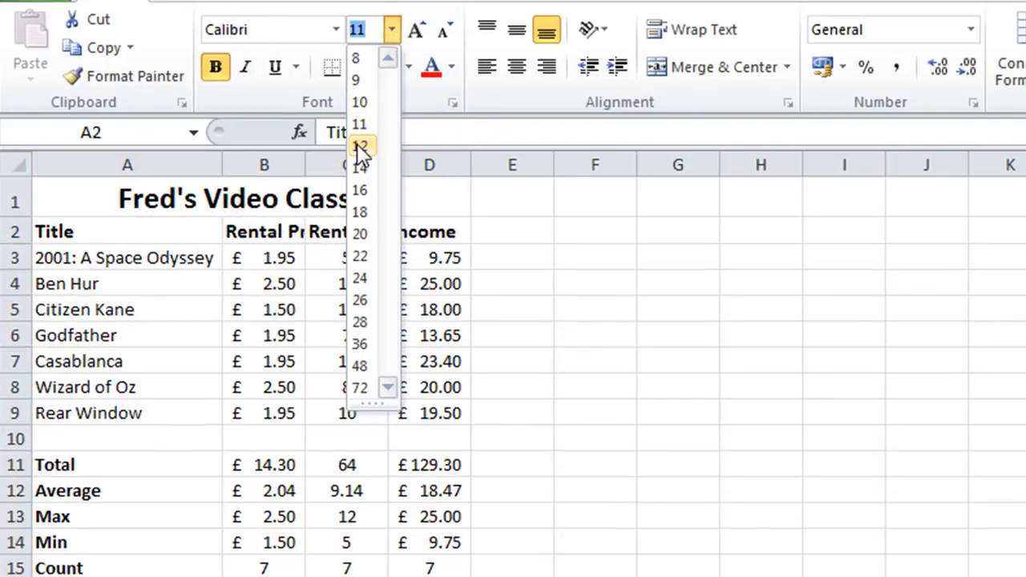
{"action": "left_click", "coordinate": [359, 146]}
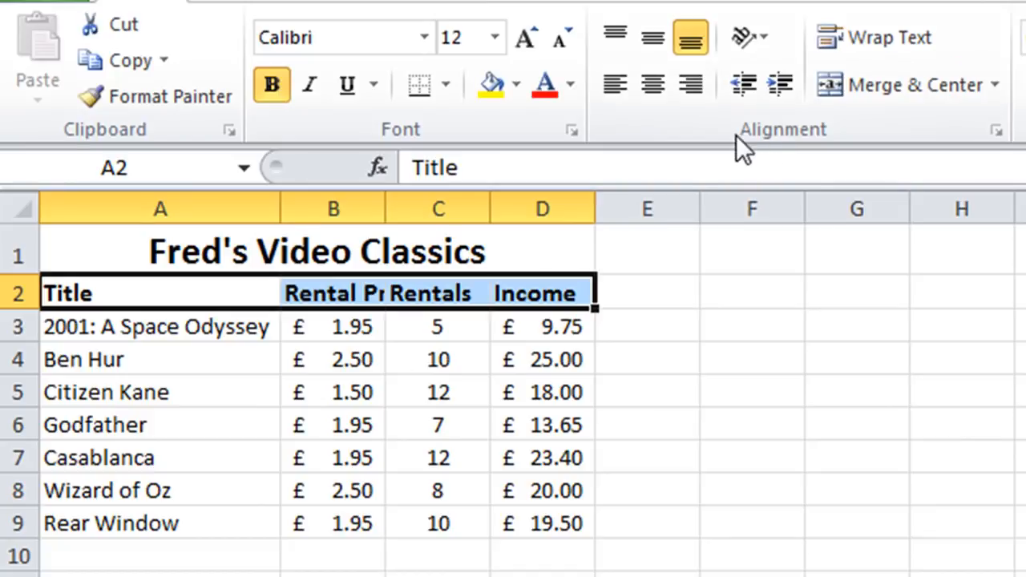
{"action": "left_click", "coordinate": [879, 35]}
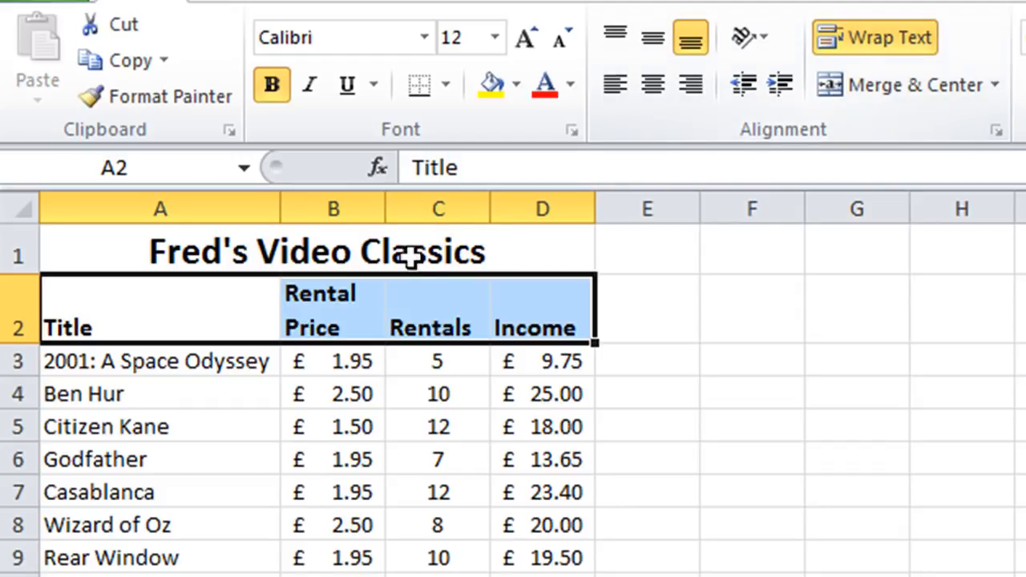
Step: Centre the row 2 headings horizontally and vertically through the Format Cells alignment settings
{"action": "left_click", "coordinate": [175, 412]}
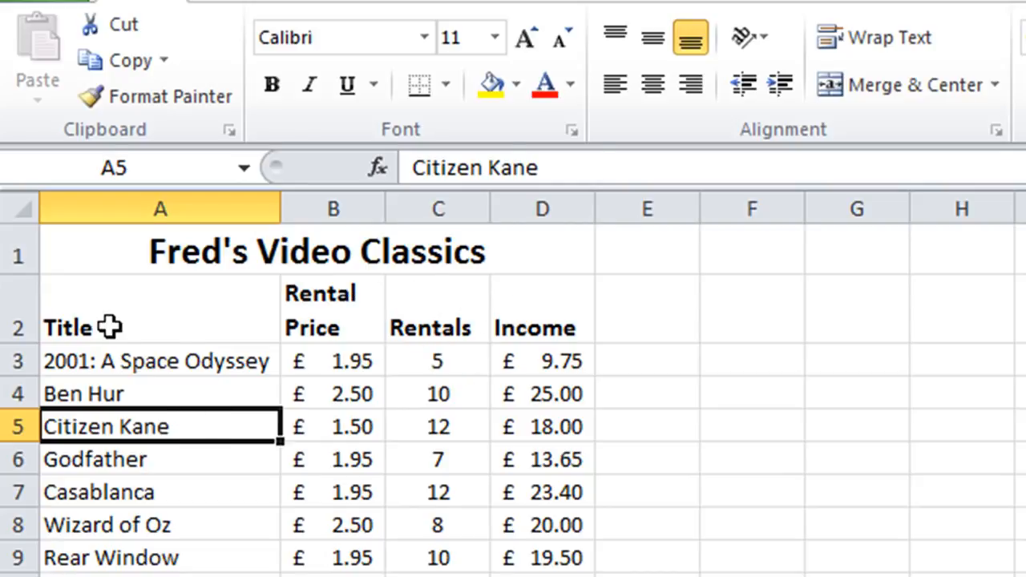
{"action": "left_click_drag", "start_coordinate": [129, 327], "coordinate": [526, 314]}
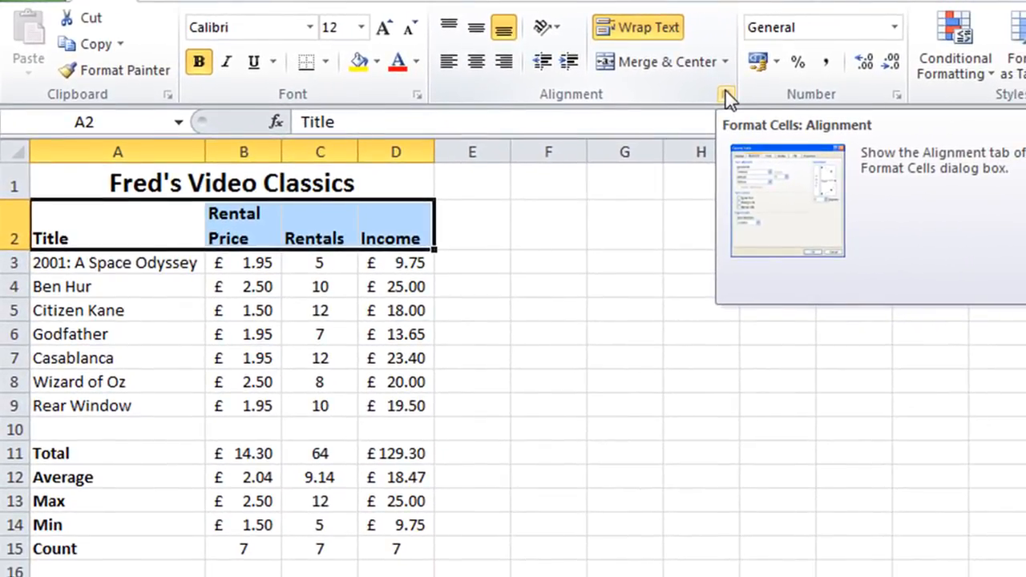
{"action": "left_click", "coordinate": [729, 99]}
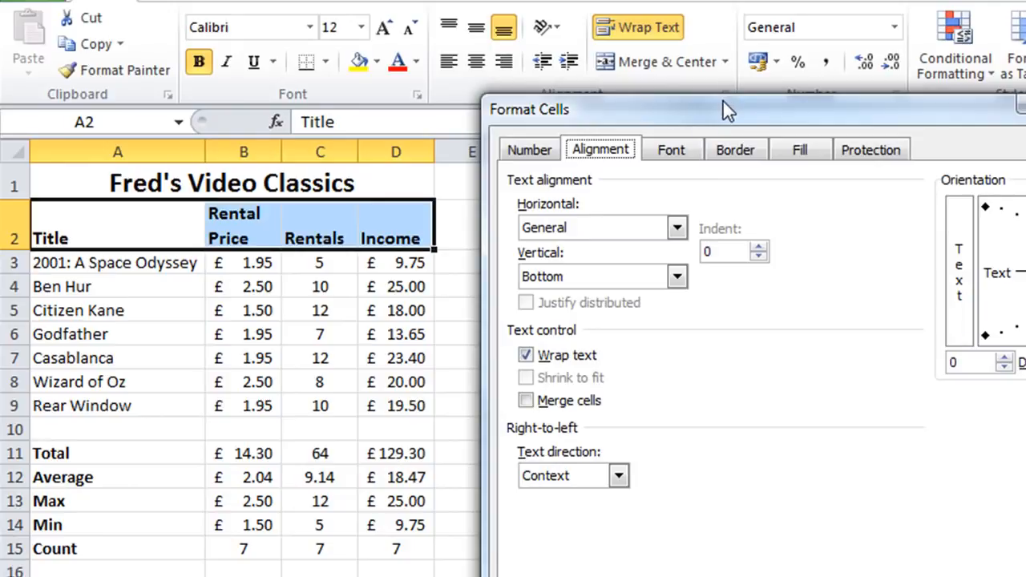
{"action": "left_click_drag", "start_coordinate": [723, 102], "coordinate": [686, 154]}
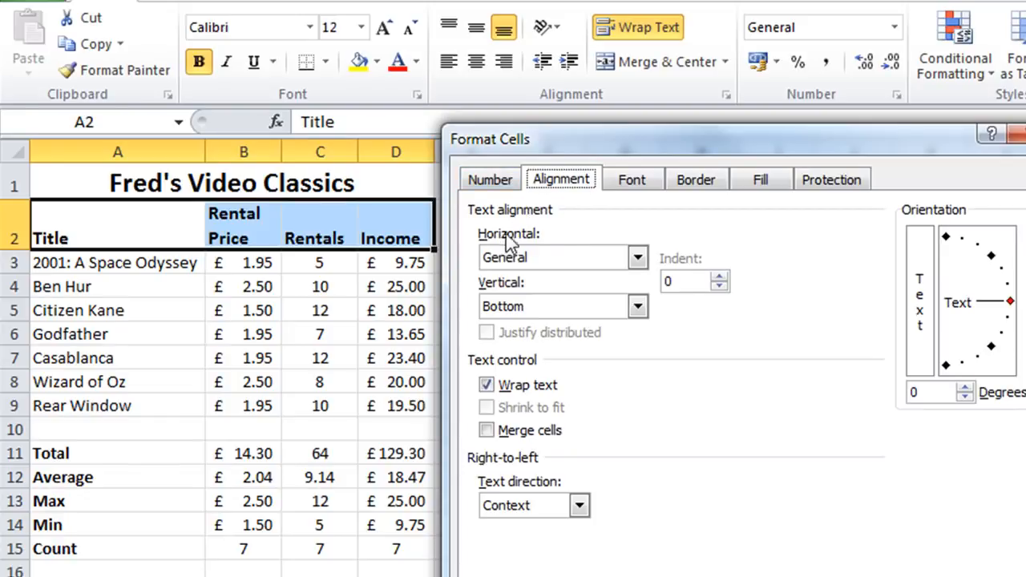
{"action": "left_click", "coordinate": [636, 258]}
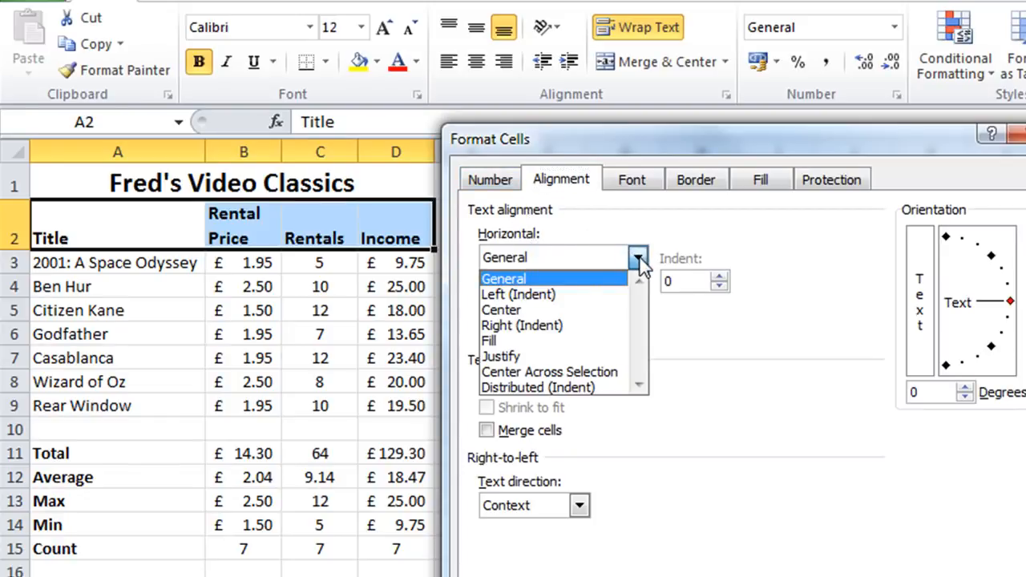
{"action": "left_click", "coordinate": [531, 311]}
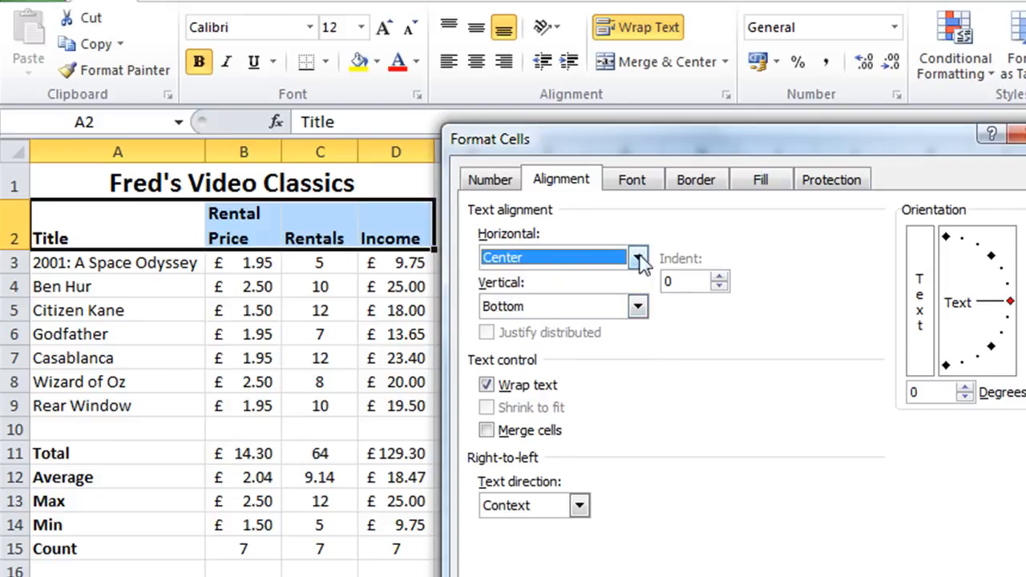
{"action": "left_click", "coordinate": [638, 306]}
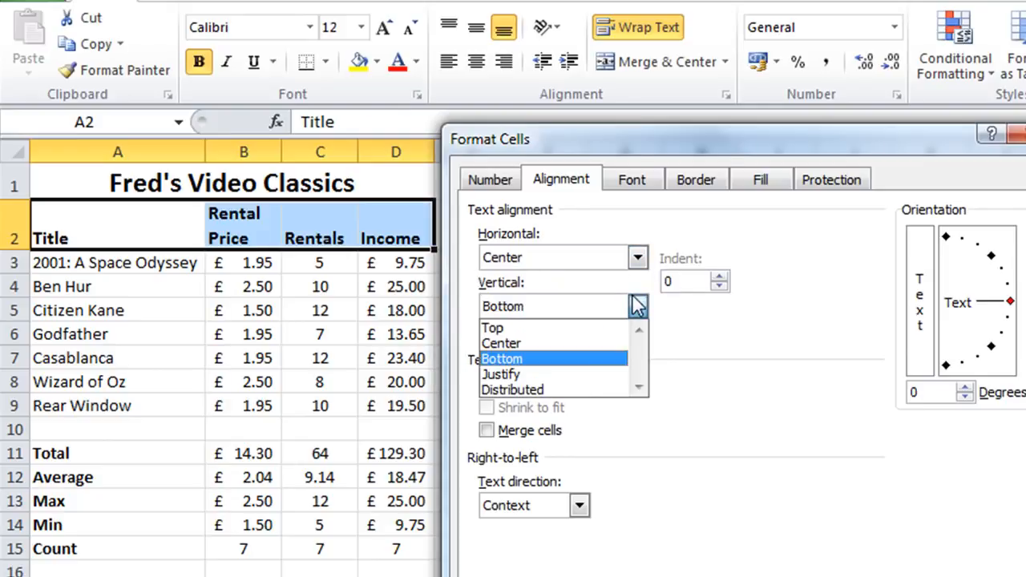
{"action": "left_click", "coordinate": [546, 344]}
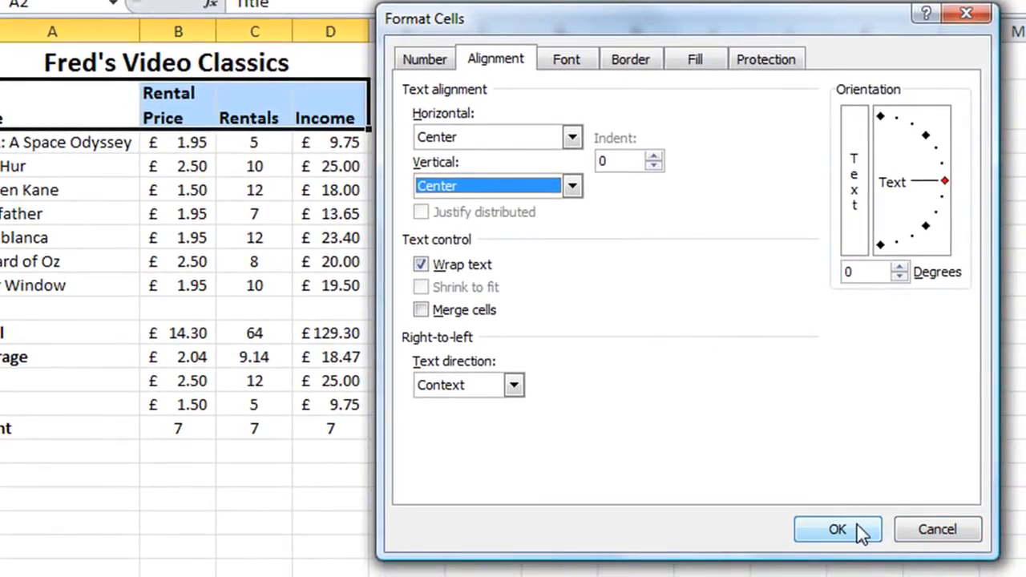
{"action": "left_click", "coordinate": [858, 529]}
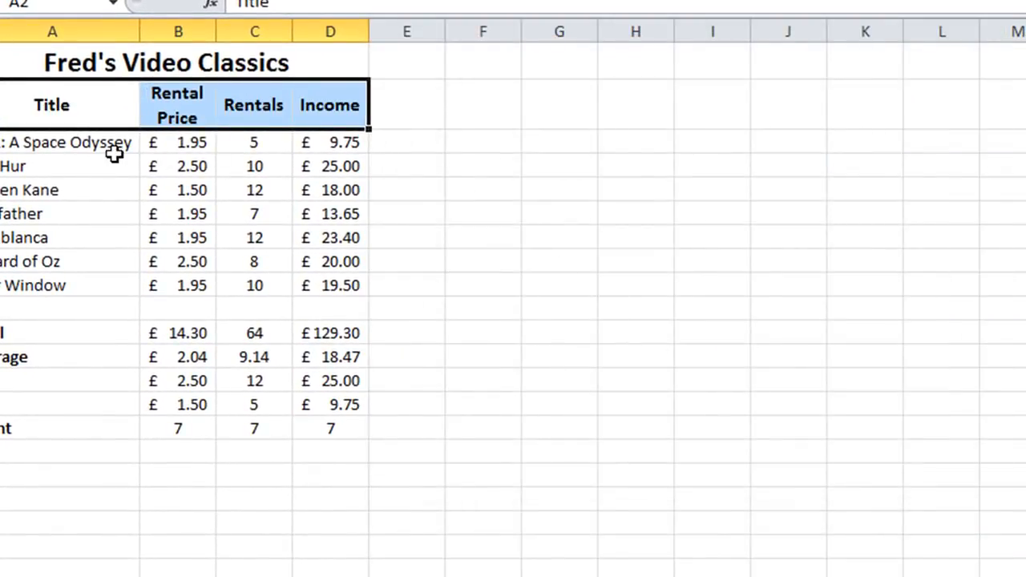
Step: Fill the merged title cell with Dark Blue, Text 2, Lighter 40%
{"action": "left_click", "coordinate": [115, 161]}
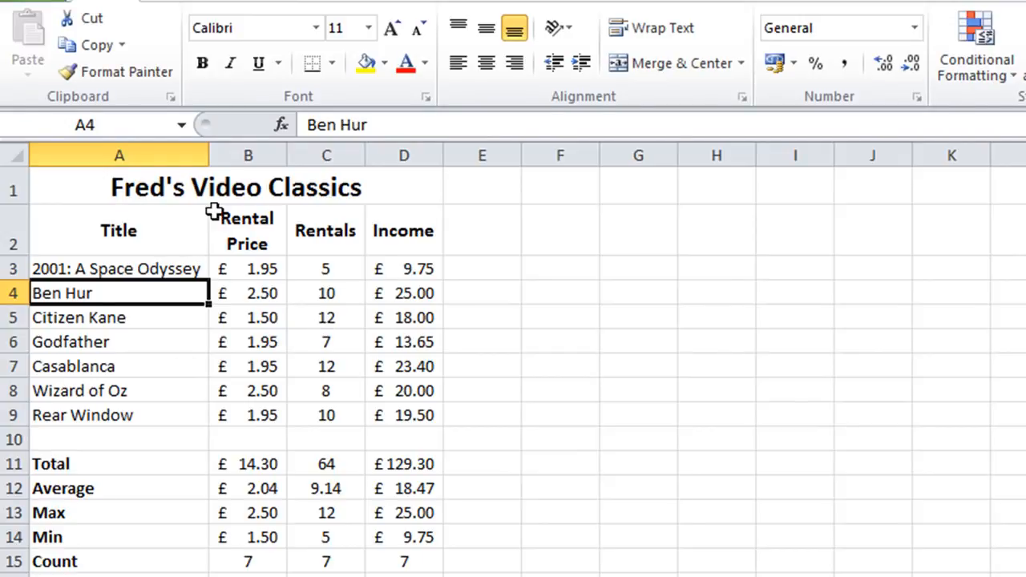
{"action": "left_click", "coordinate": [142, 174]}
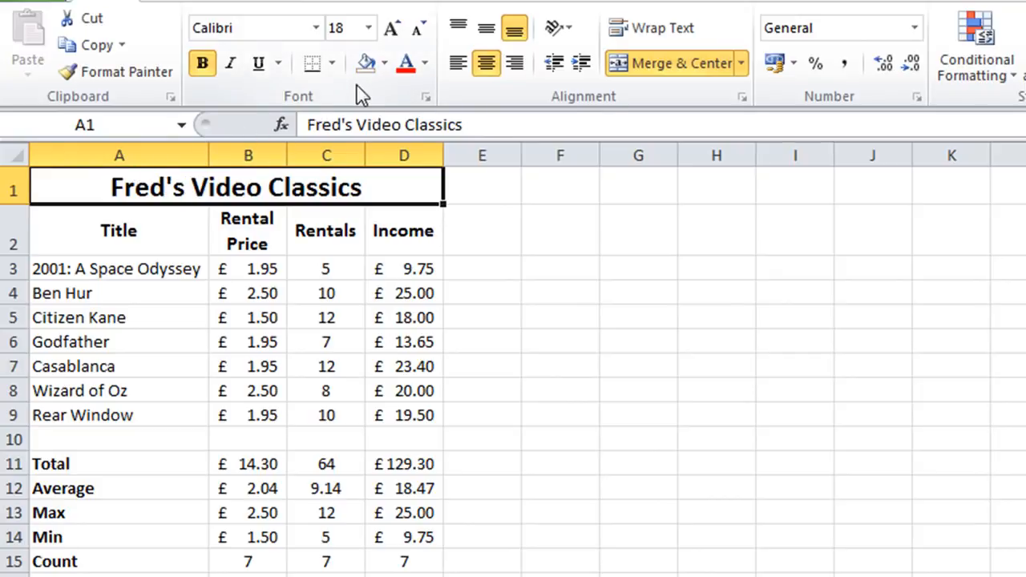
{"action": "left_click", "coordinate": [386, 66]}
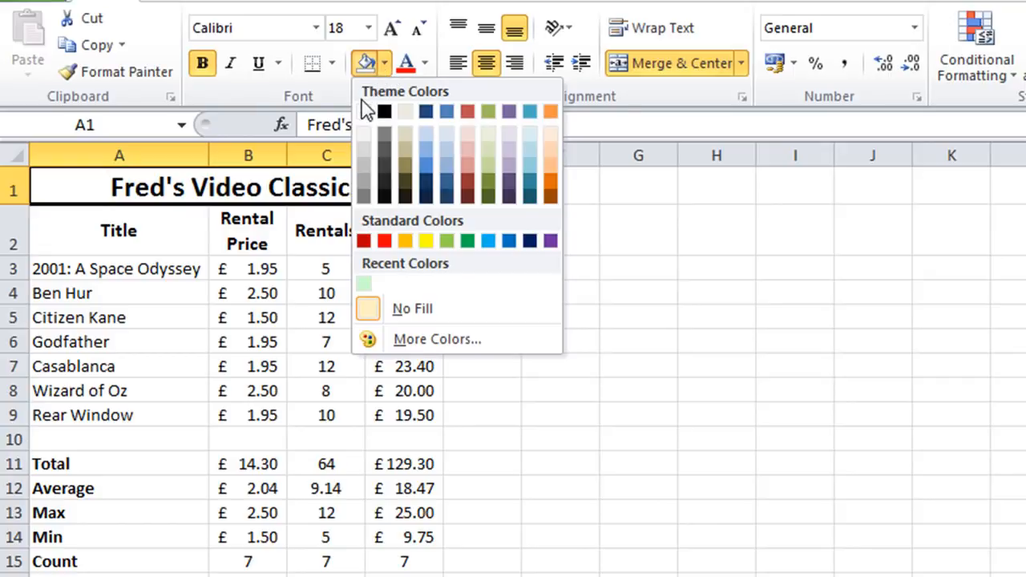
{"action": "left_click", "coordinate": [425, 169]}
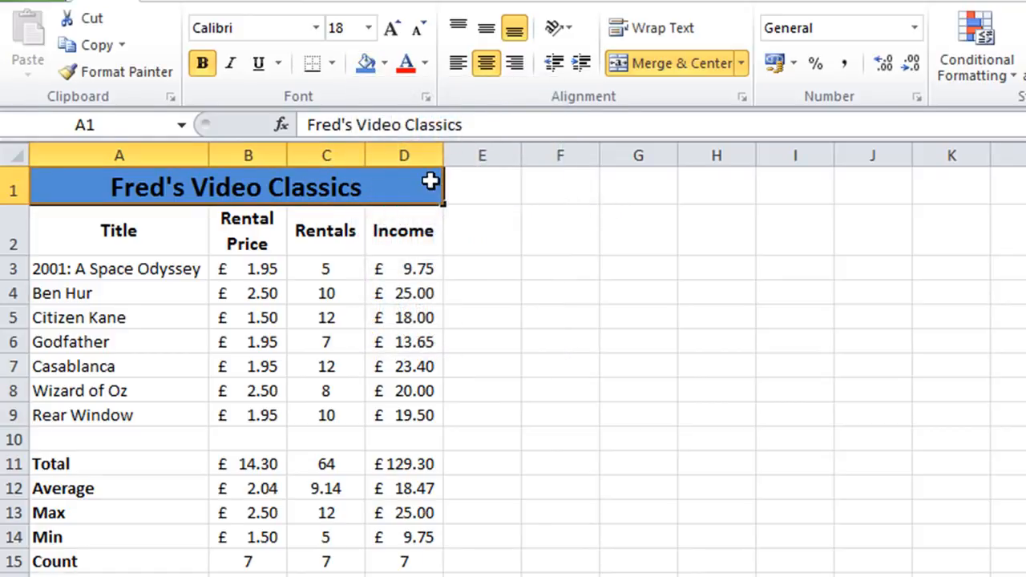
Step: Fill the merged title cell with a light green picked from the standard colours palette
{"action": "left_click", "coordinate": [476, 227]}
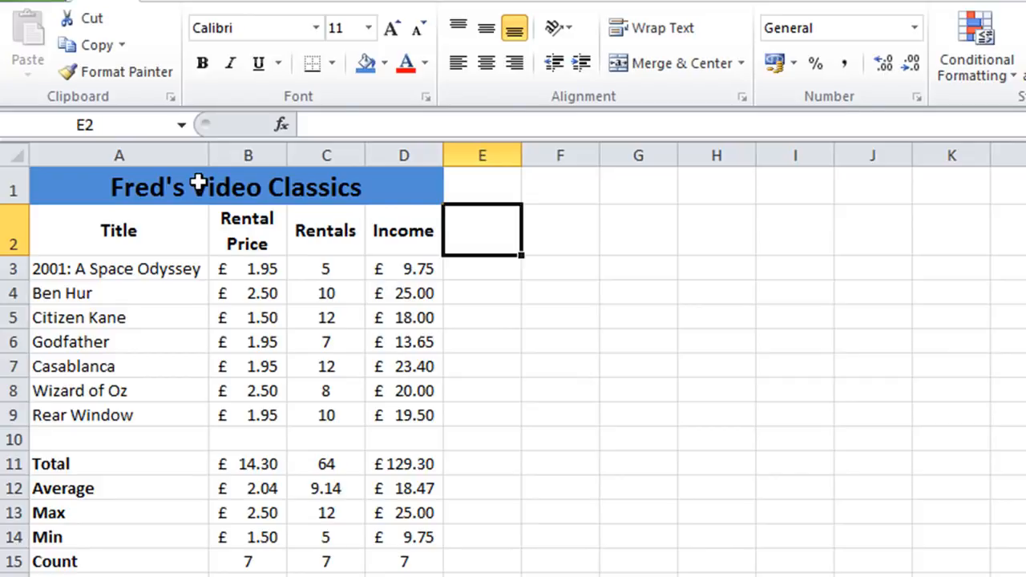
{"action": "left_click", "coordinate": [275, 188]}
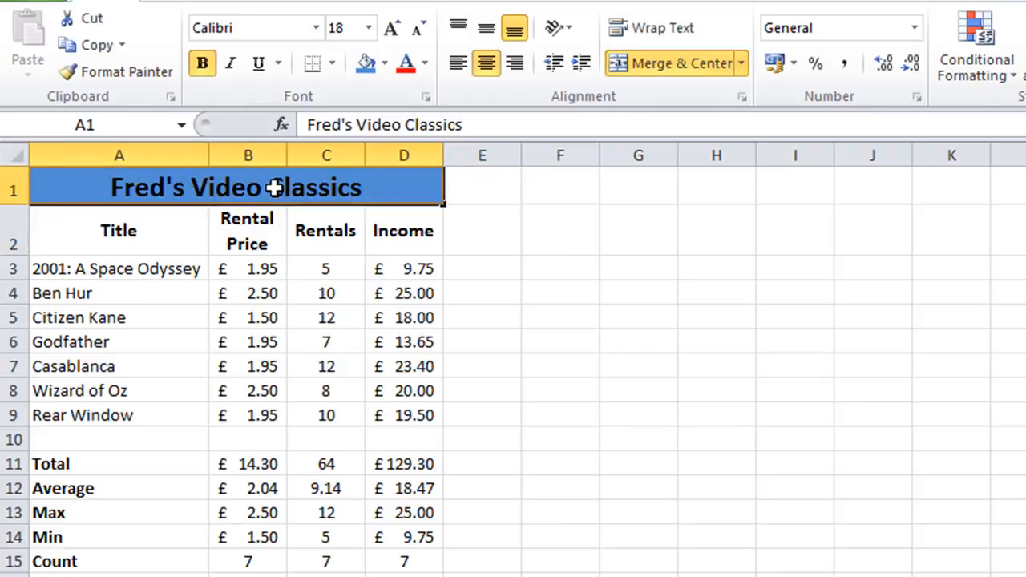
{"action": "left_click", "coordinate": [386, 64]}
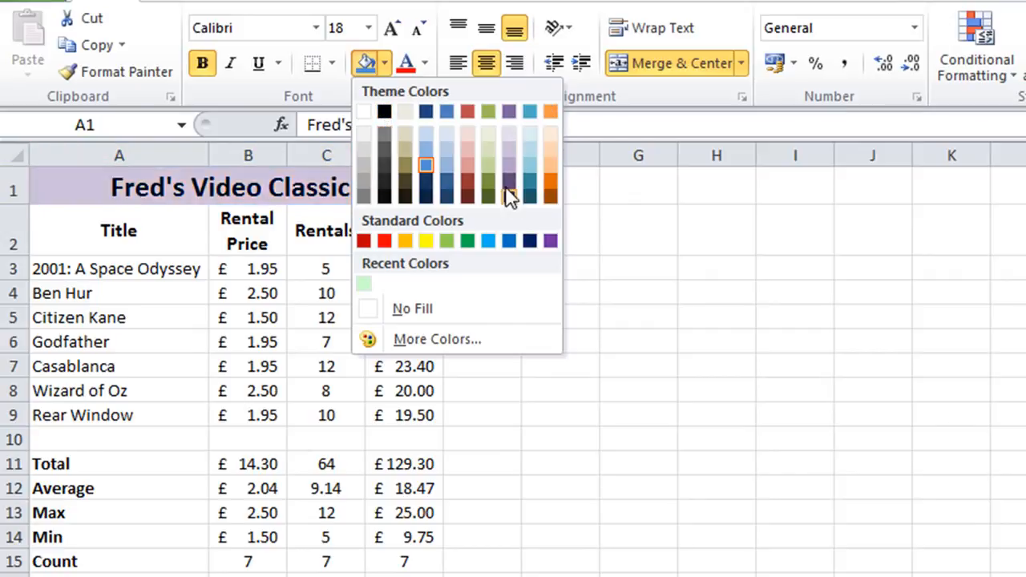
{"action": "left_click", "coordinate": [433, 341]}
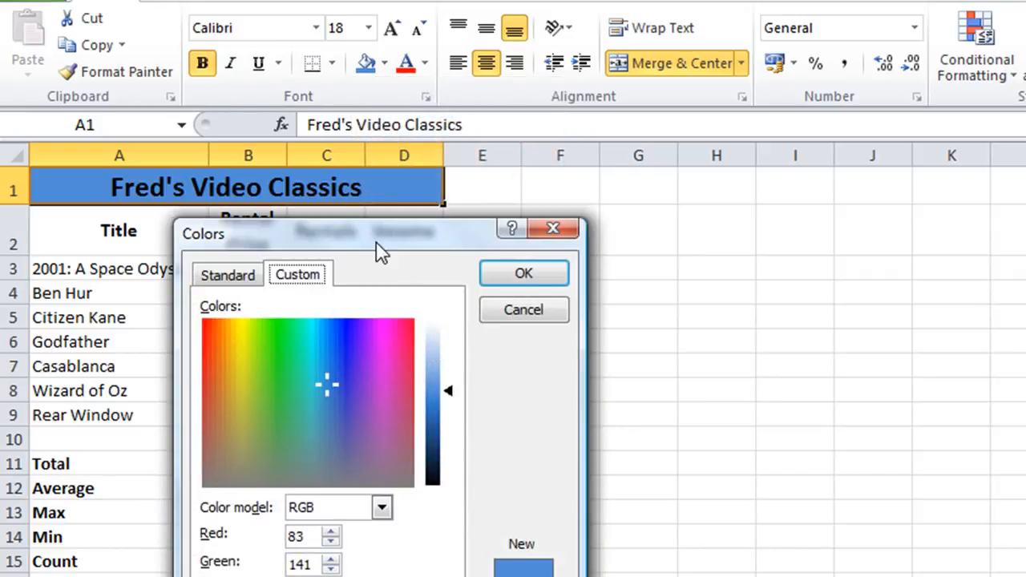
{"action": "left_click_drag", "start_coordinate": [377, 244], "coordinate": [586, 199]}
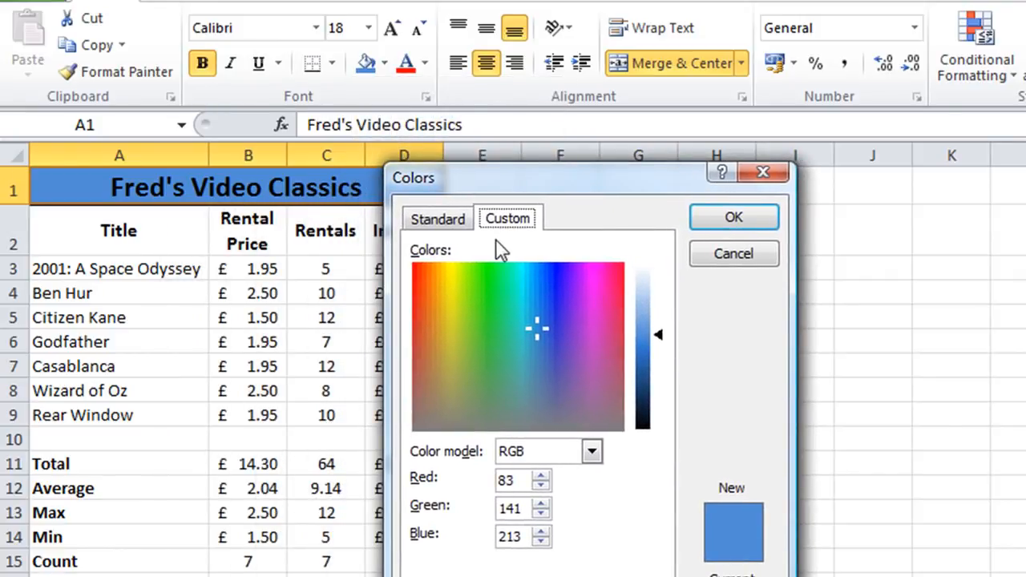
{"action": "left_click", "coordinate": [437, 225]}
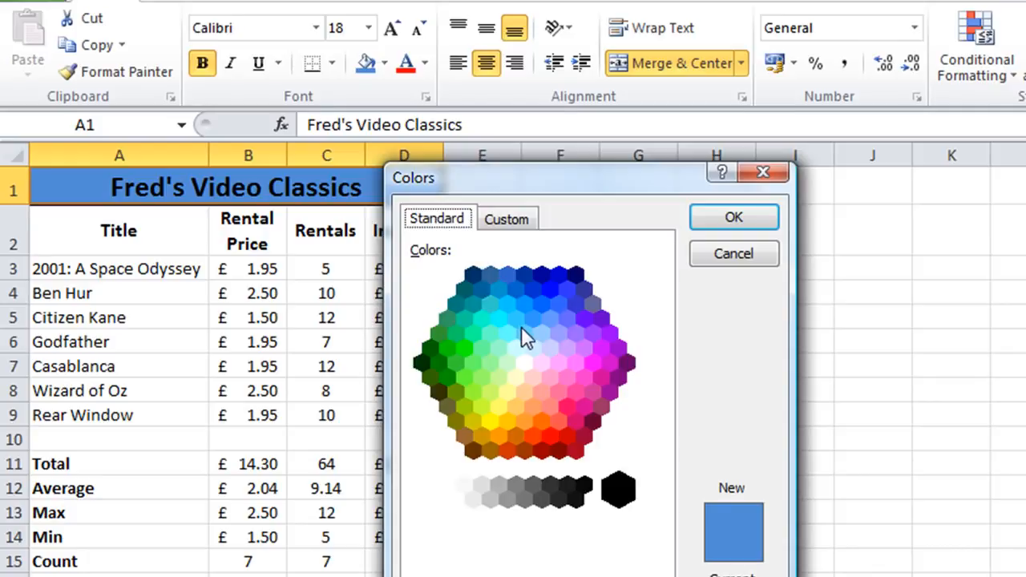
{"action": "left_click", "coordinate": [518, 351]}
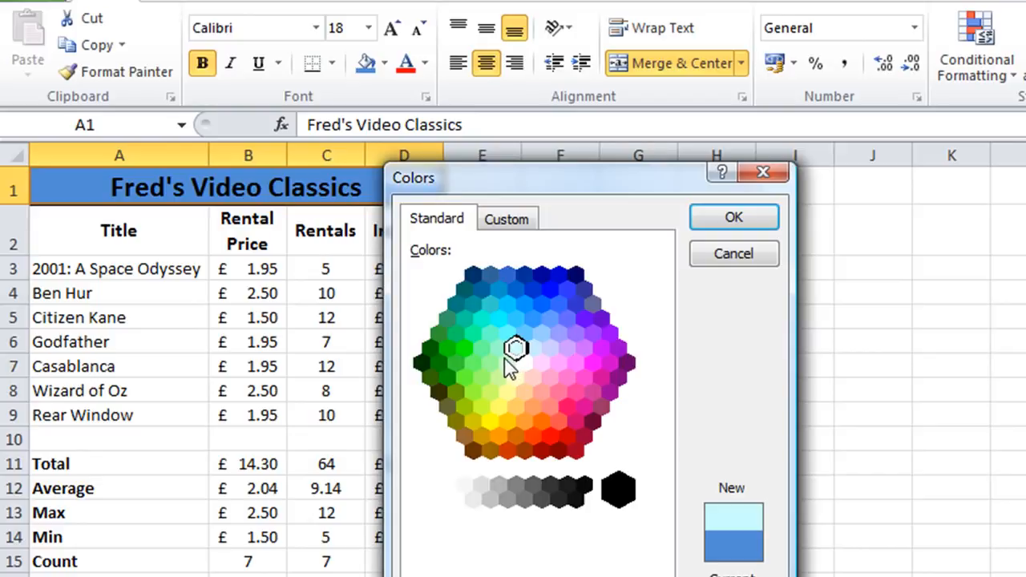
{"action": "left_click", "coordinate": [506, 362]}
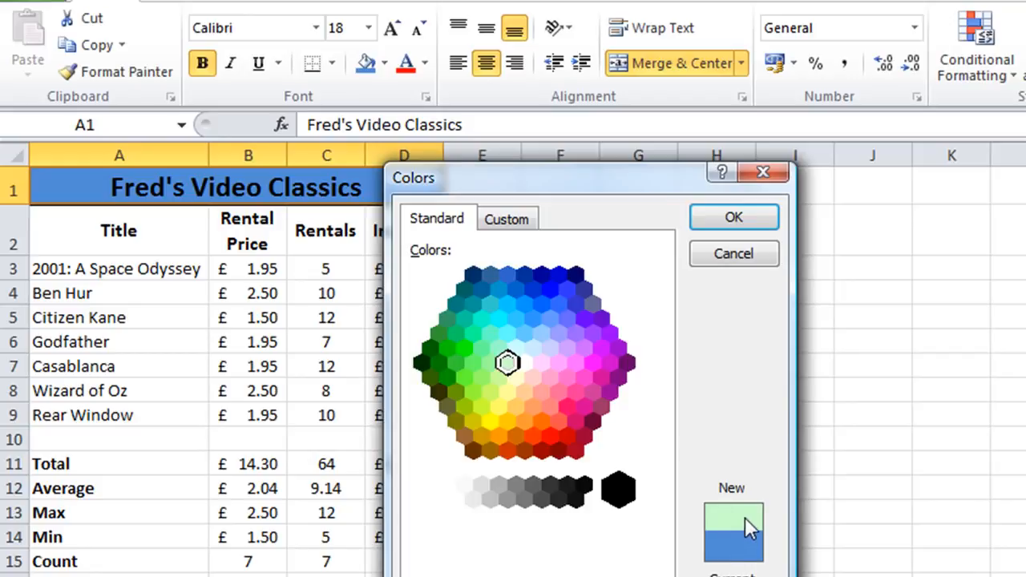
{"action": "left_click", "coordinate": [724, 218]}
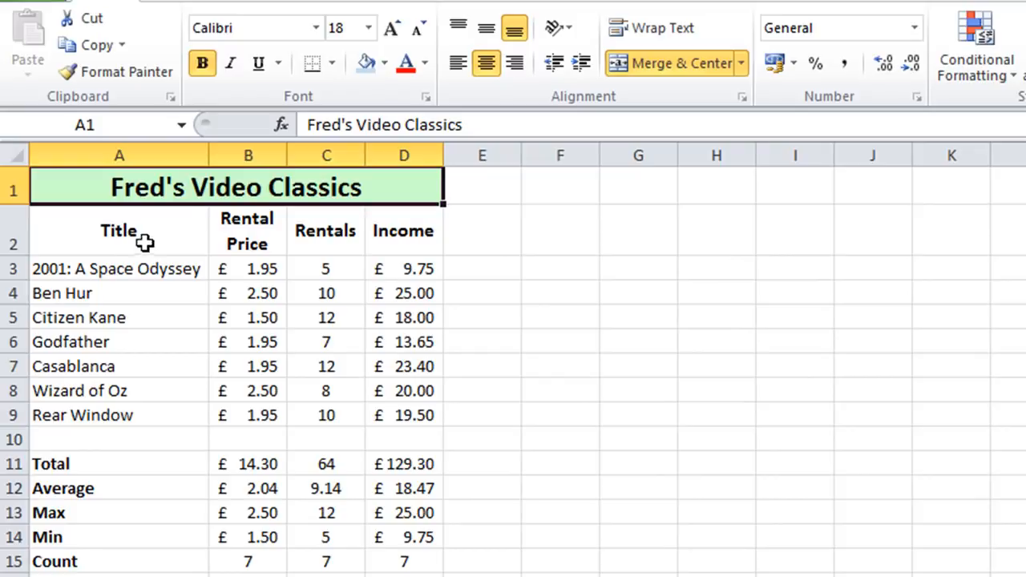
Step: Fill the row 2 headings Title to Income with a pale blue theme colour
{"action": "left_click_drag", "start_coordinate": [106, 243], "coordinate": [398, 218]}
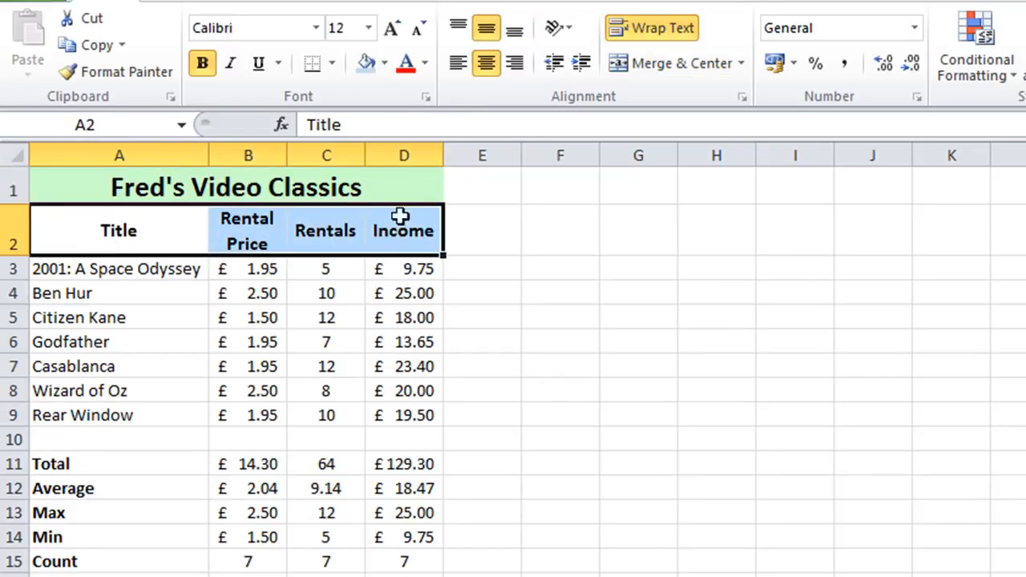
{"action": "left_click", "coordinate": [386, 64]}
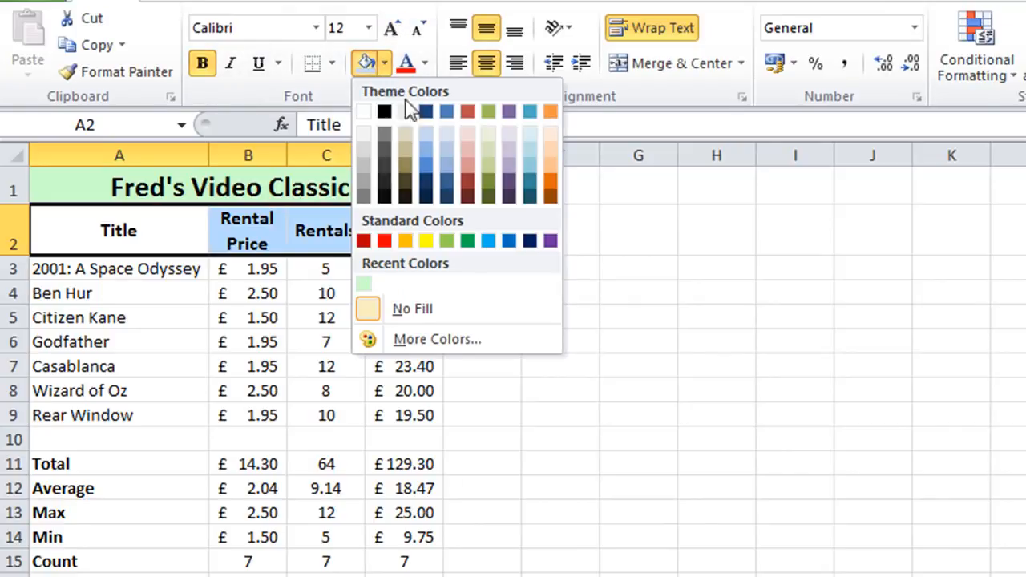
{"action": "left_click", "coordinate": [532, 134]}
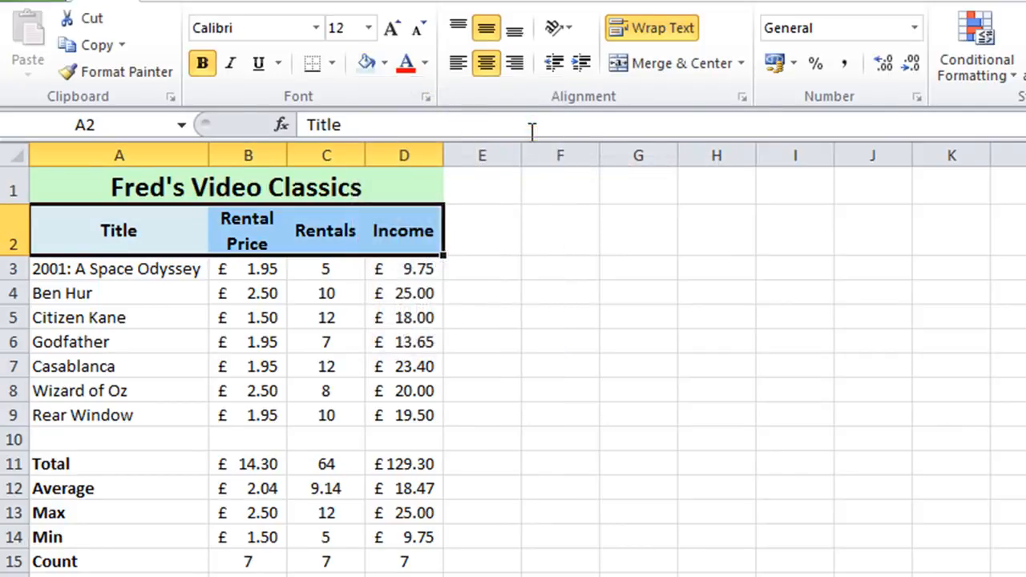
{"action": "left_click", "coordinate": [84, 308]}
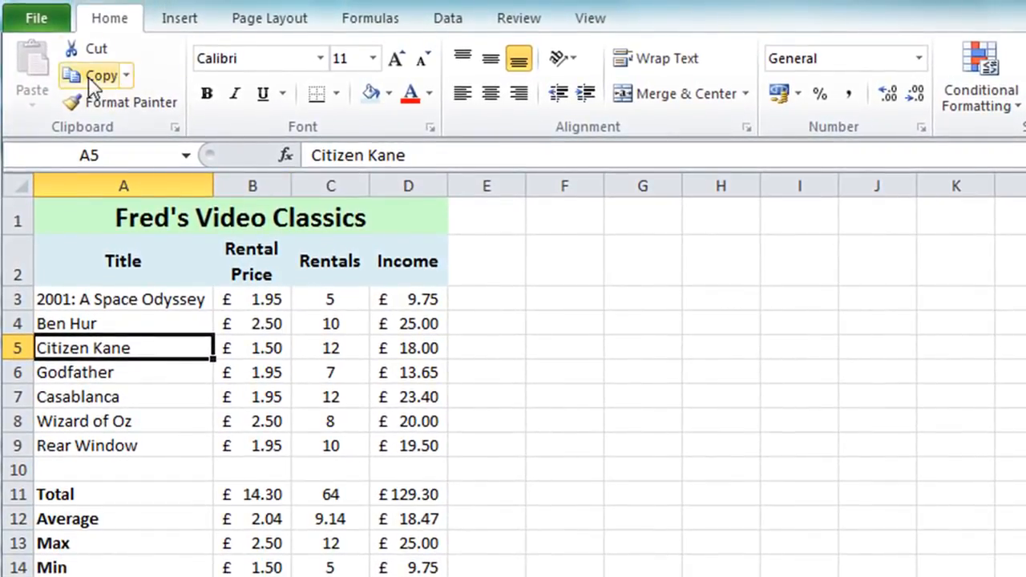
Step: Turn on gridline printing in the Page Setup sheet options from the print preview
{"action": "left_click", "coordinate": [30, 21]}
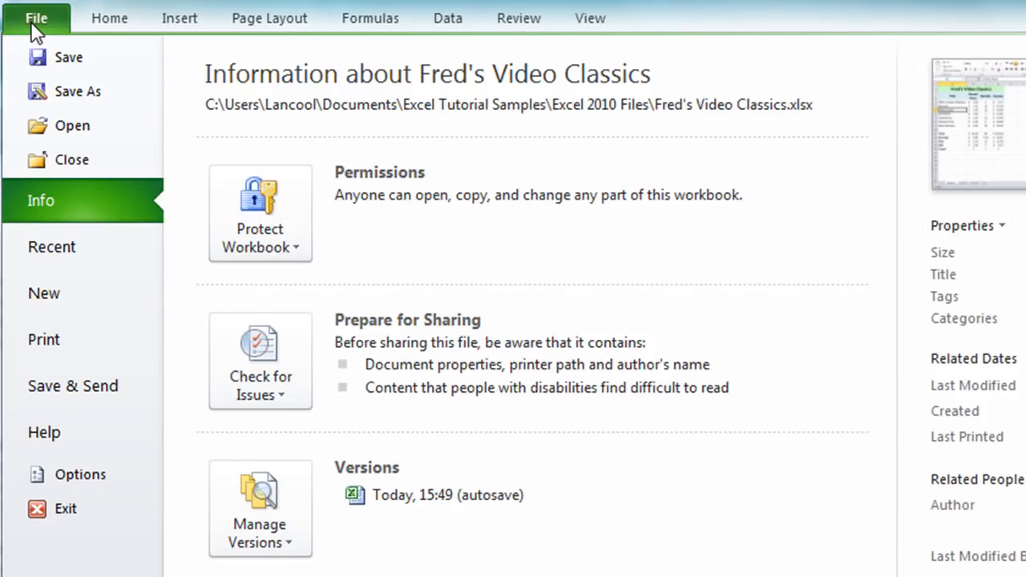
{"action": "left_click", "coordinate": [76, 343]}
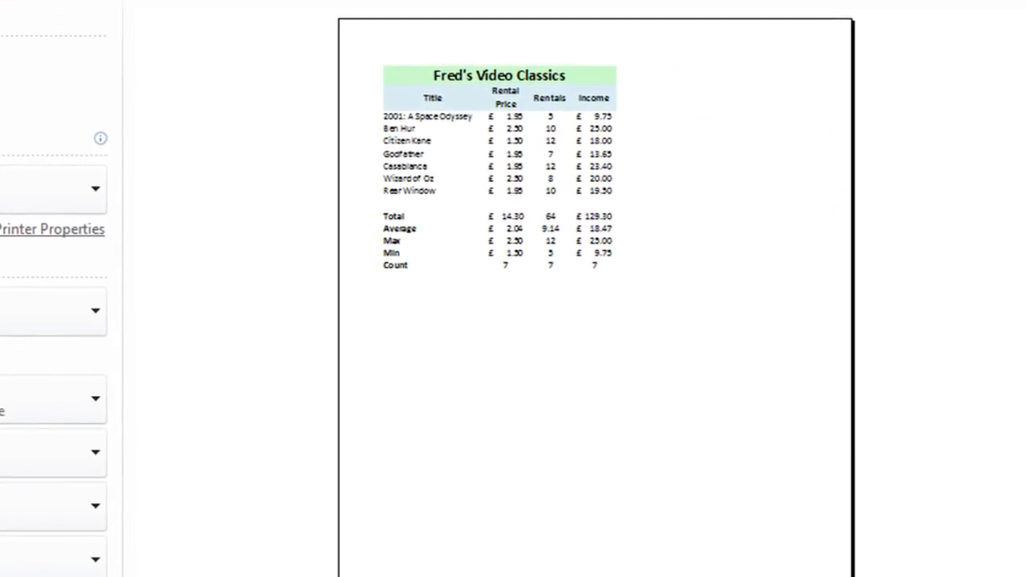
{"action": "left_click", "coordinate": [680, 267]}
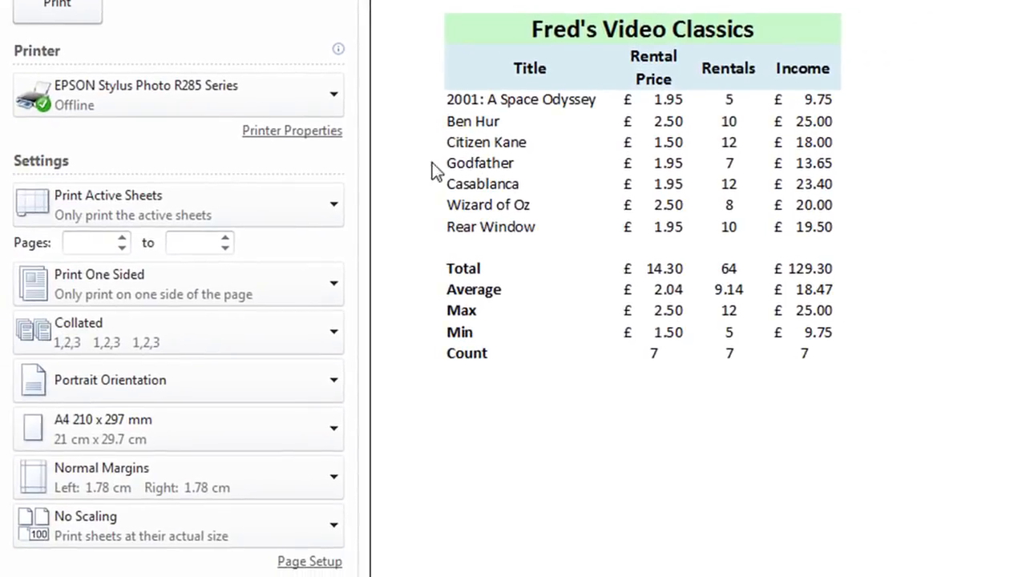
{"action": "left_click", "coordinate": [294, 563]}
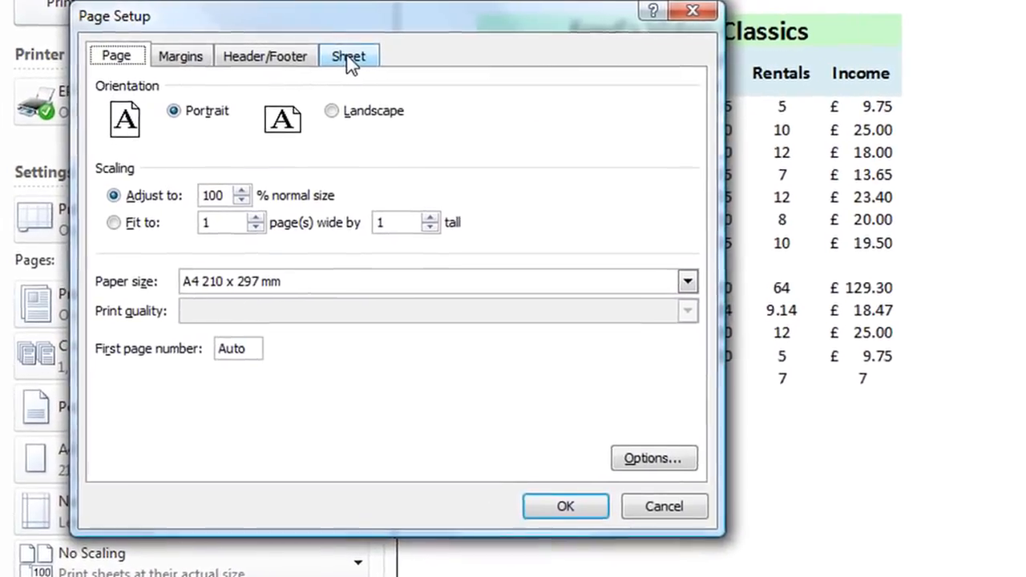
{"action": "left_click", "coordinate": [324, 52]}
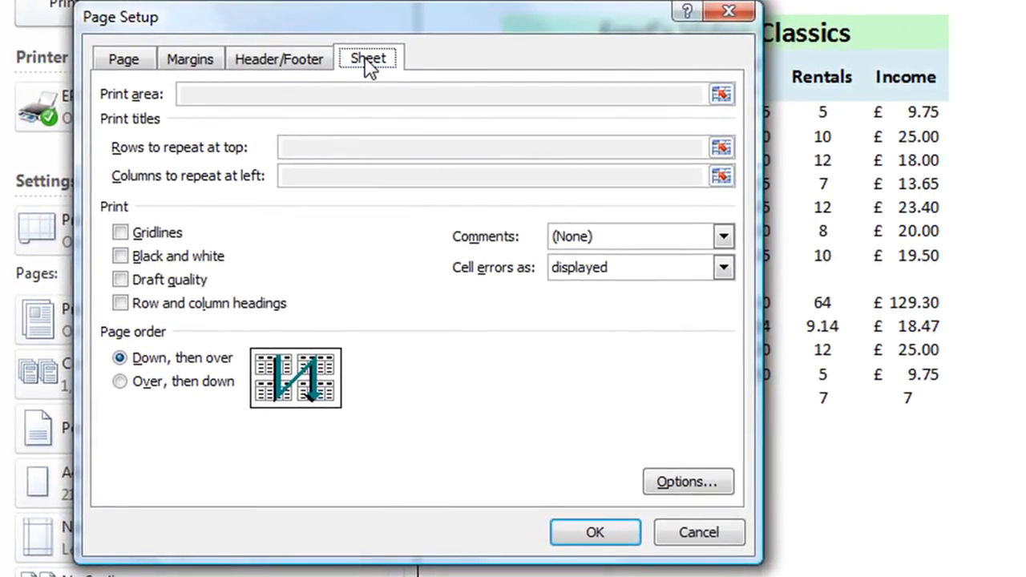
{"action": "left_click", "coordinate": [138, 232]}
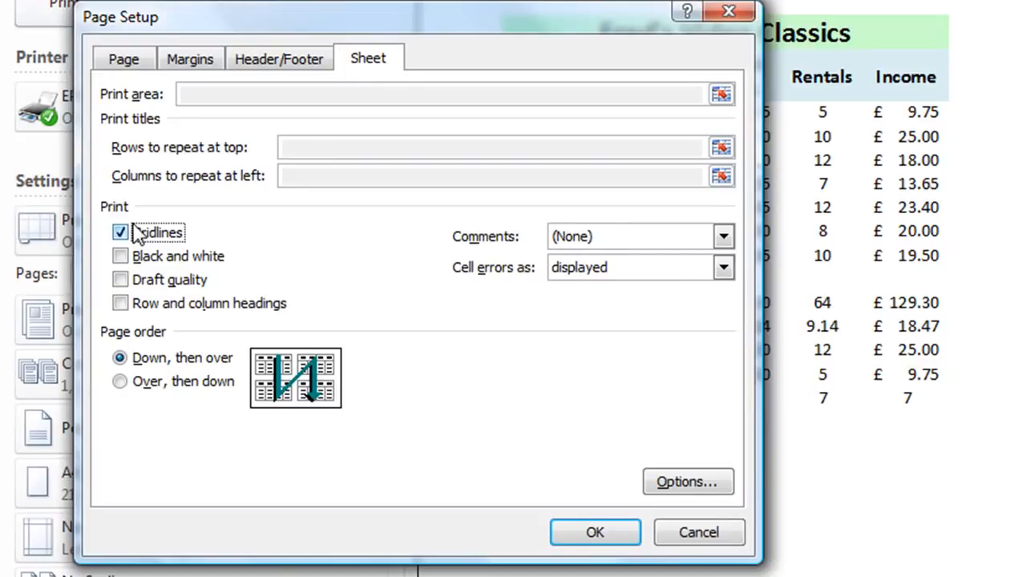
{"action": "left_click", "coordinate": [609, 541]}
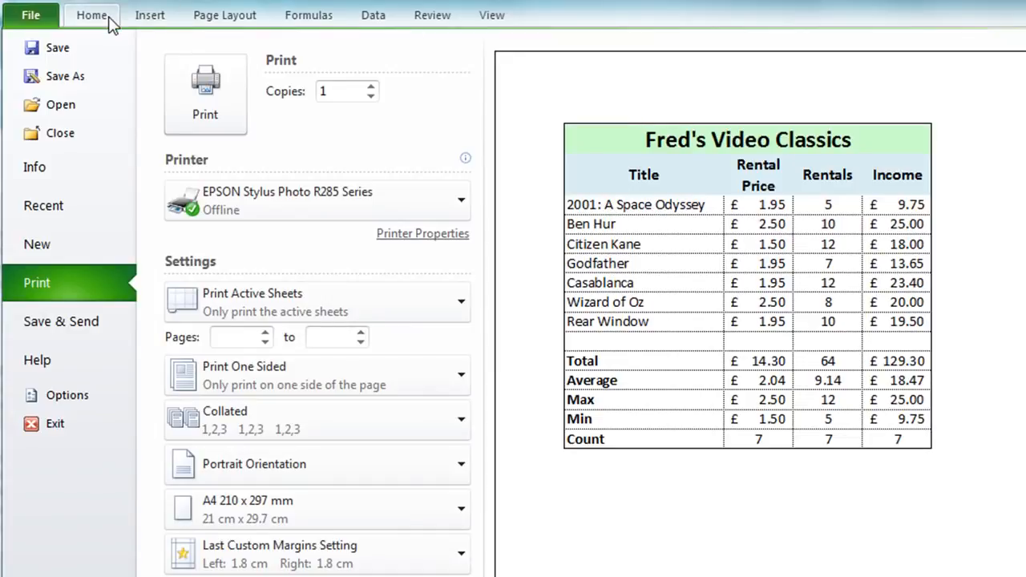
{"action": "left_click", "coordinate": [109, 21]}
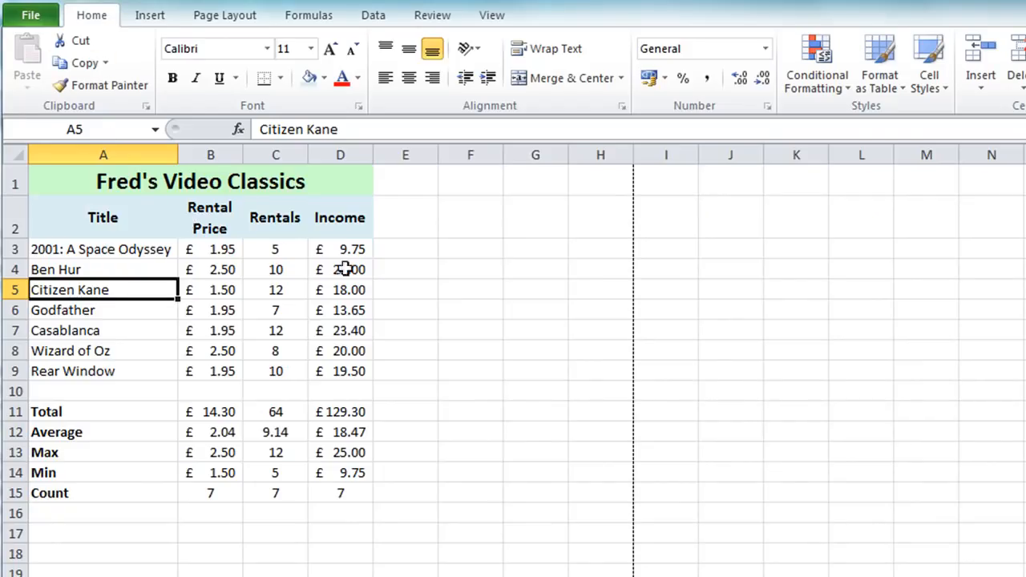
Step: Apply All Borders to the whole table range A1:D15
{"action": "left_click_drag", "start_coordinate": [169, 178], "coordinate": [327, 489]}
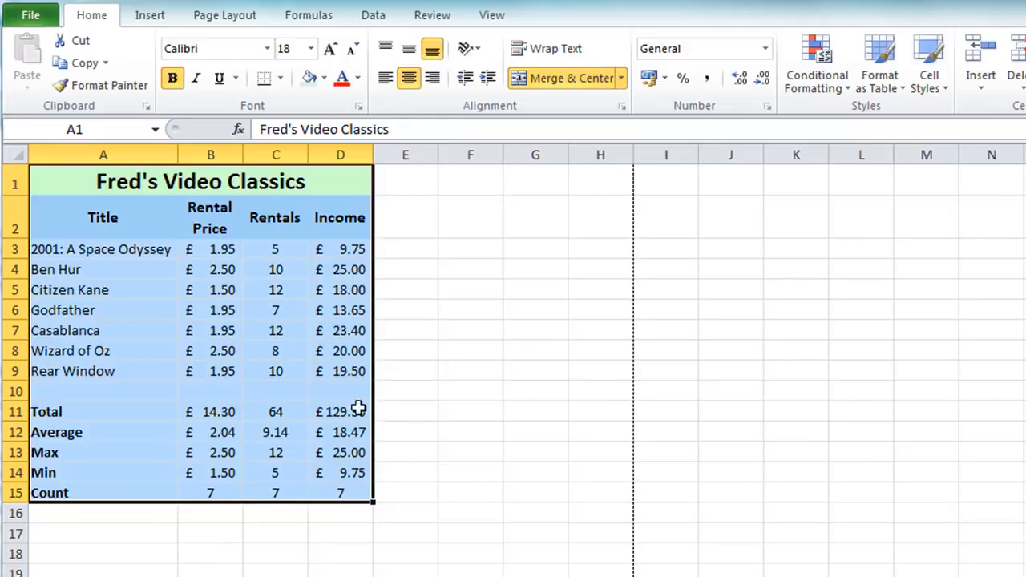
{"action": "left_click", "coordinate": [281, 78]}
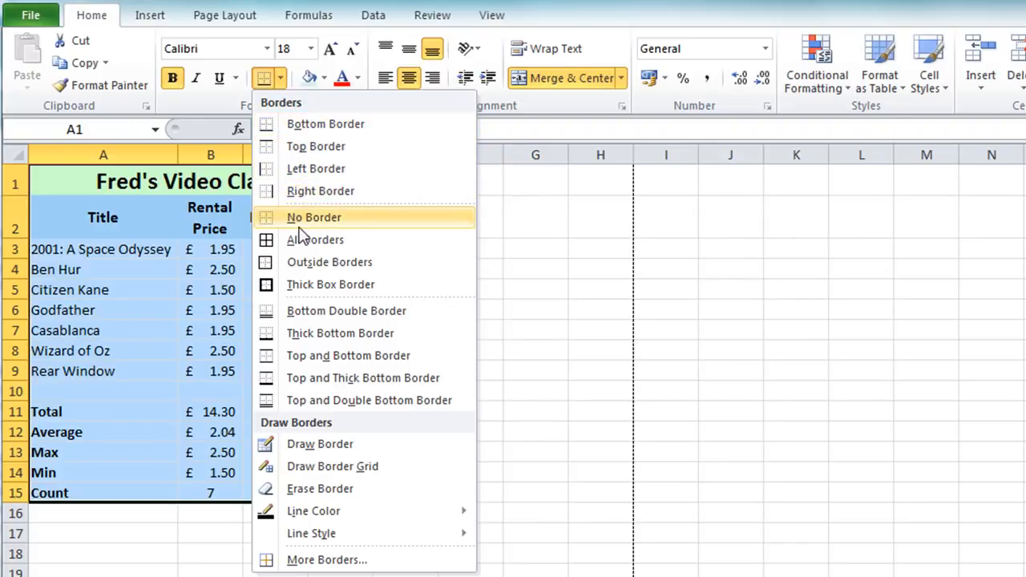
{"action": "left_click", "coordinate": [315, 240]}
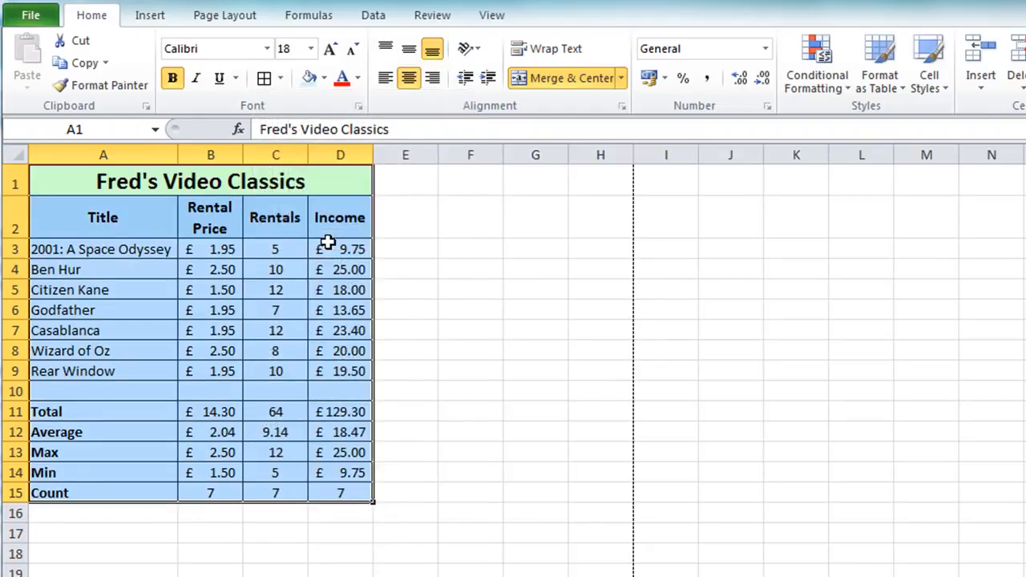
{"action": "left_click", "coordinate": [538, 289]}
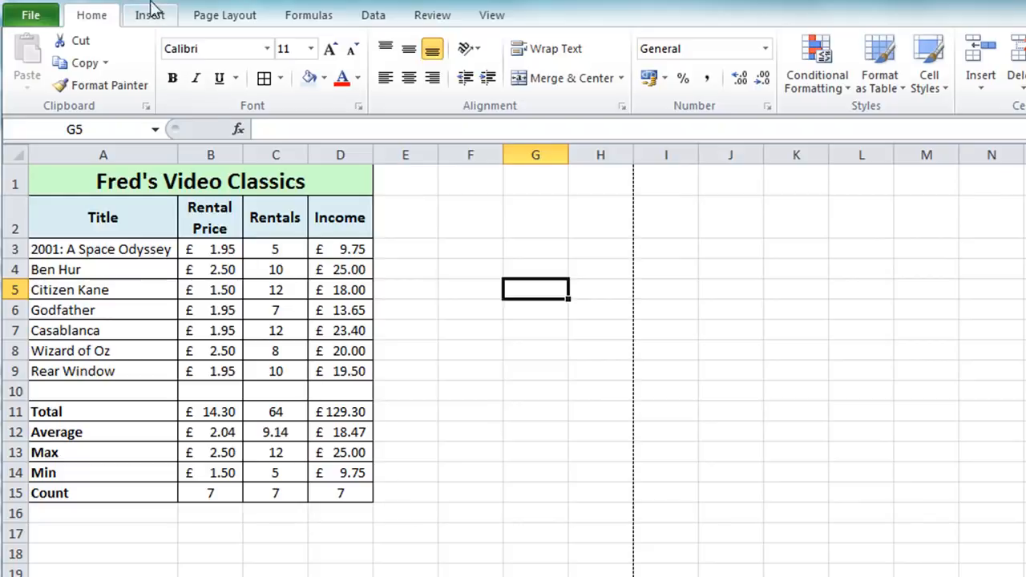
Step: Open the print preview to check the bordered table
{"action": "left_click", "coordinate": [30, 18]}
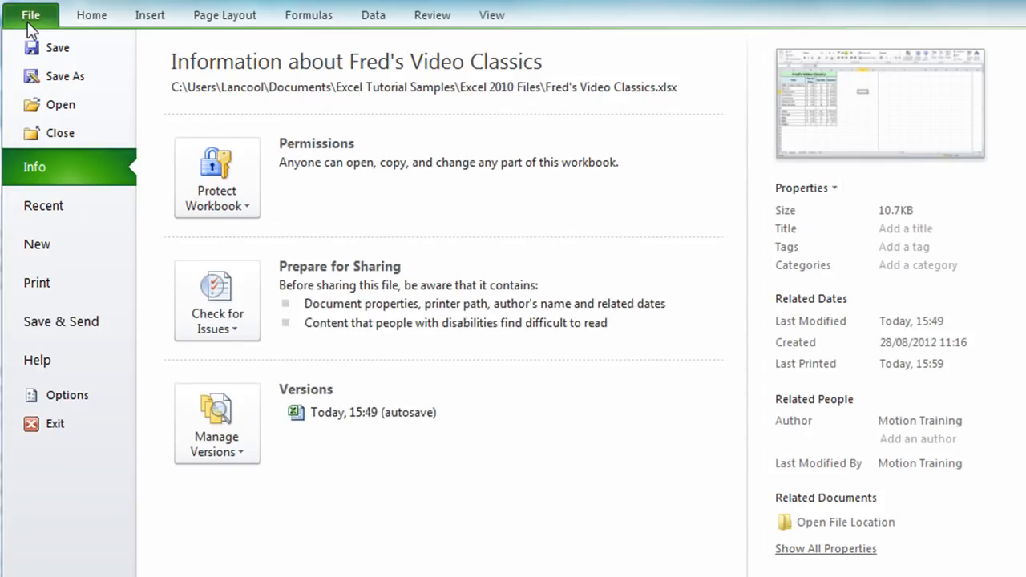
{"action": "left_click", "coordinate": [80, 287]}
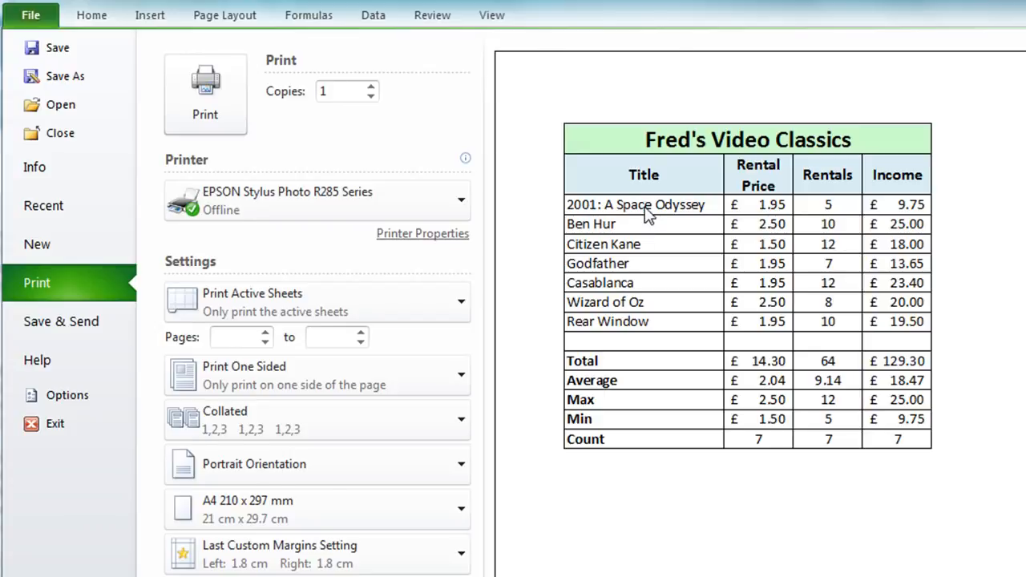
{"action": "key", "text": "Escape"}
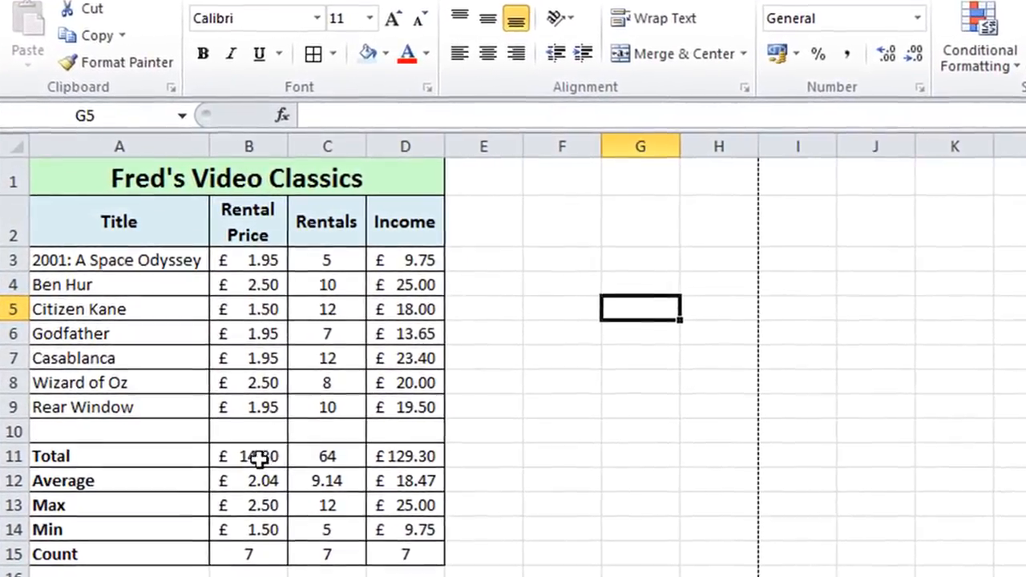
Step: Clear the Total cell under Rental Price and the Count cells under Rentals and Income
{"action": "left_click", "coordinate": [253, 459]}
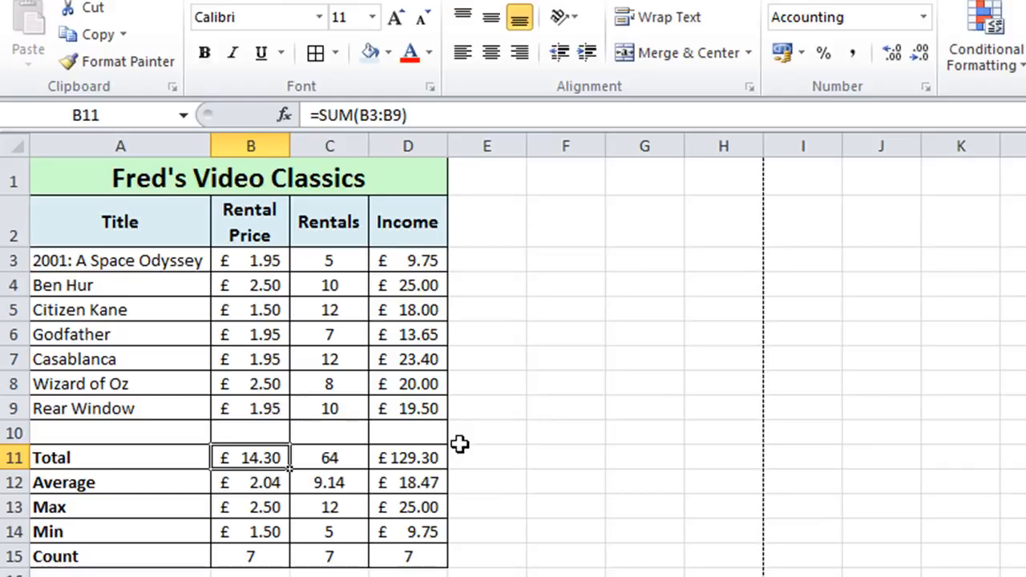
{"action": "key", "text": "Delete"}
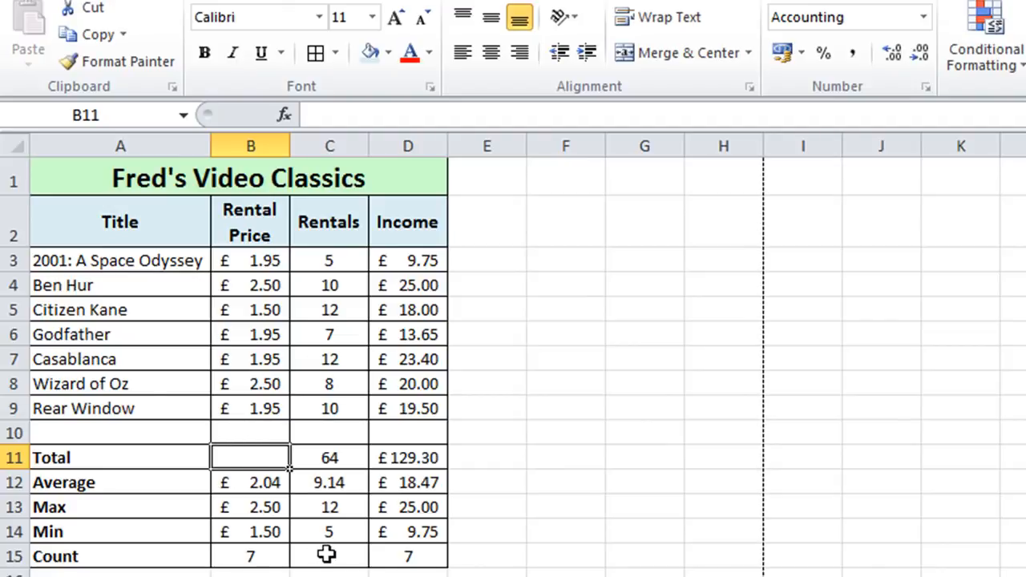
{"action": "left_click_drag", "start_coordinate": [326, 554], "coordinate": [377, 554]}
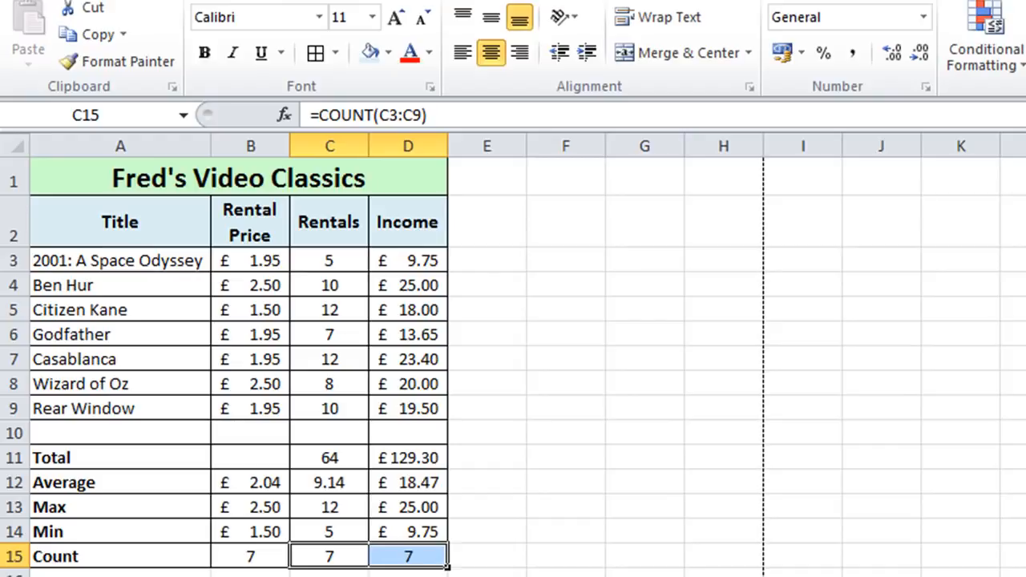
{"action": "key", "text": "Delete"}
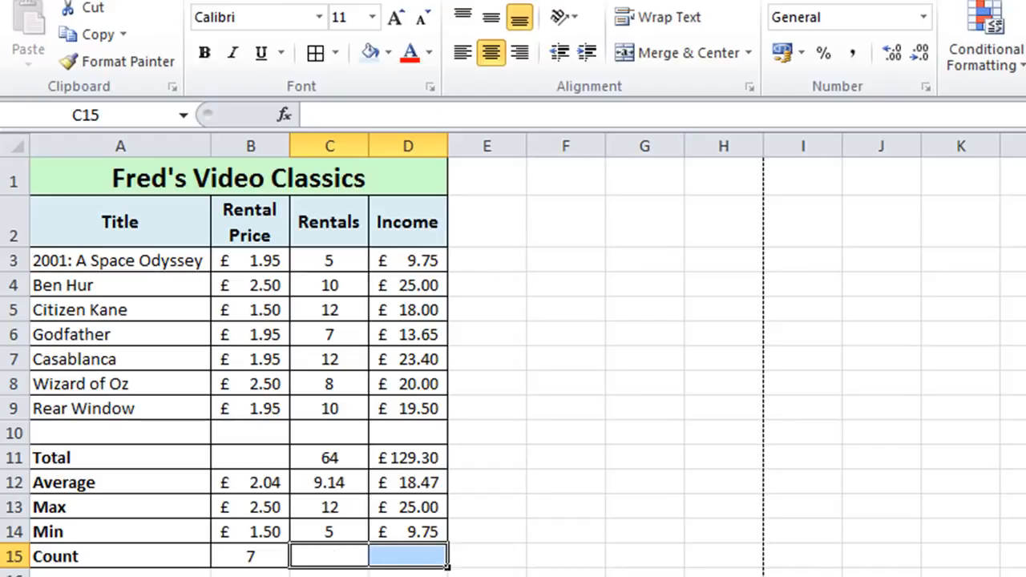
Step: Enter a dash in B11, C15 and D15, and centre the dash in B11
{"action": "left_click", "coordinate": [253, 457]}
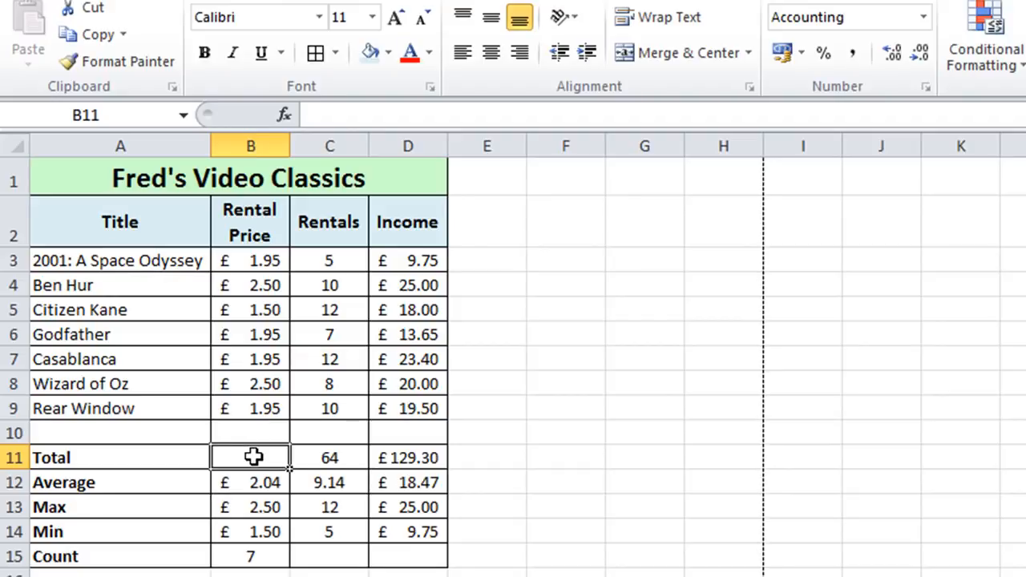
{"action": "type", "text": "-"}
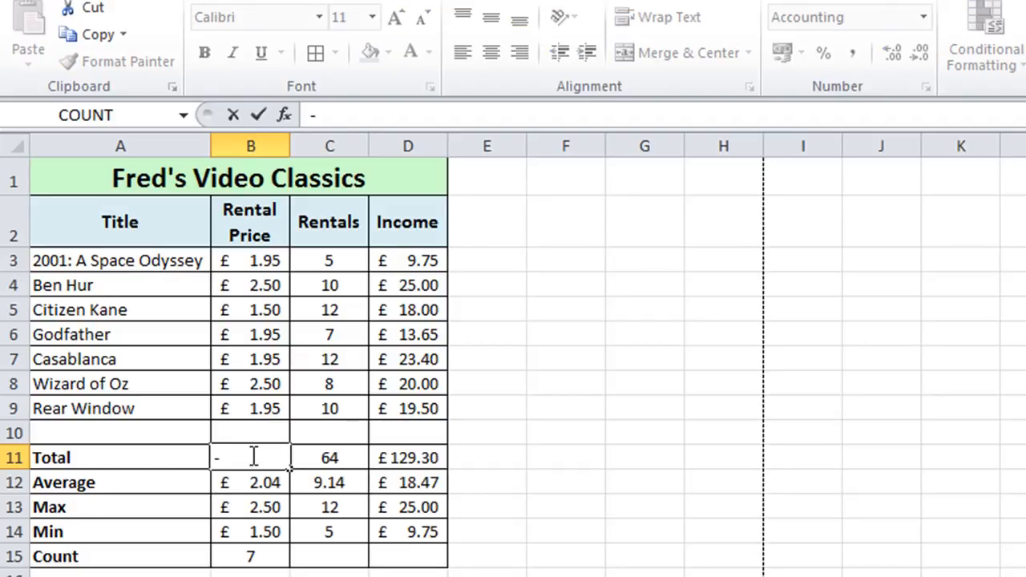
{"action": "key", "text": "Return"}
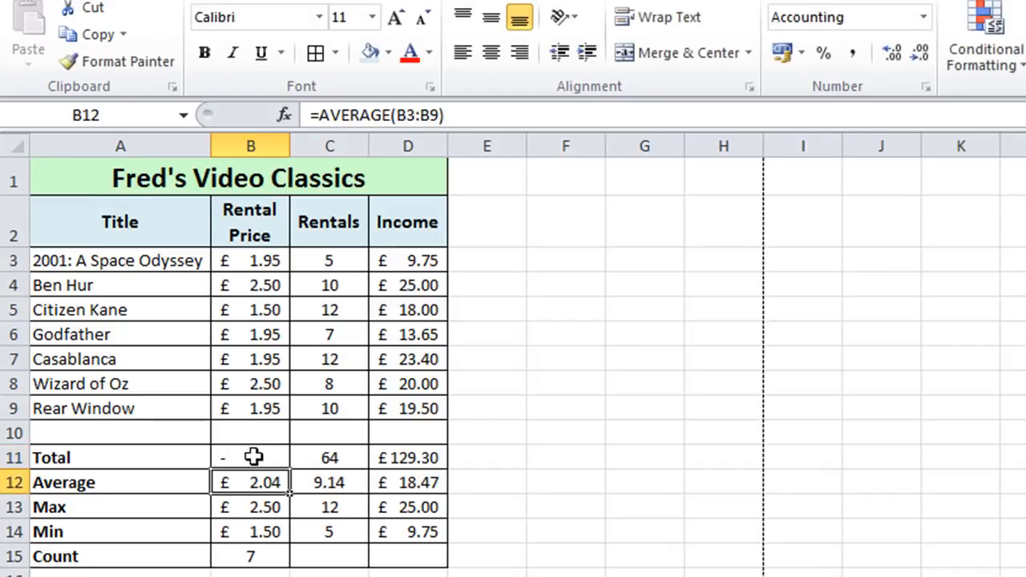
{"action": "left_click", "coordinate": [319, 554]}
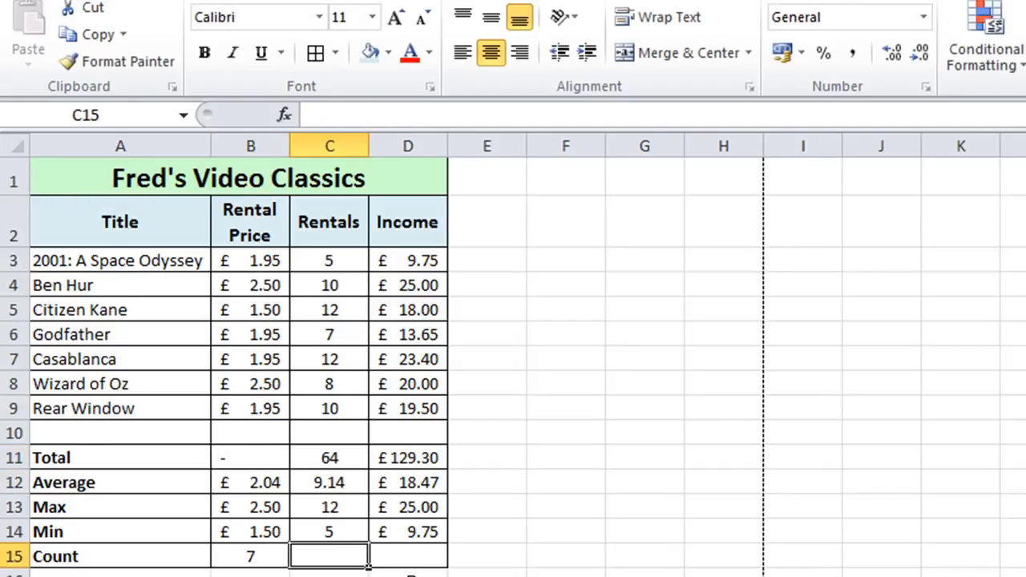
{"action": "type", "text": "-"}
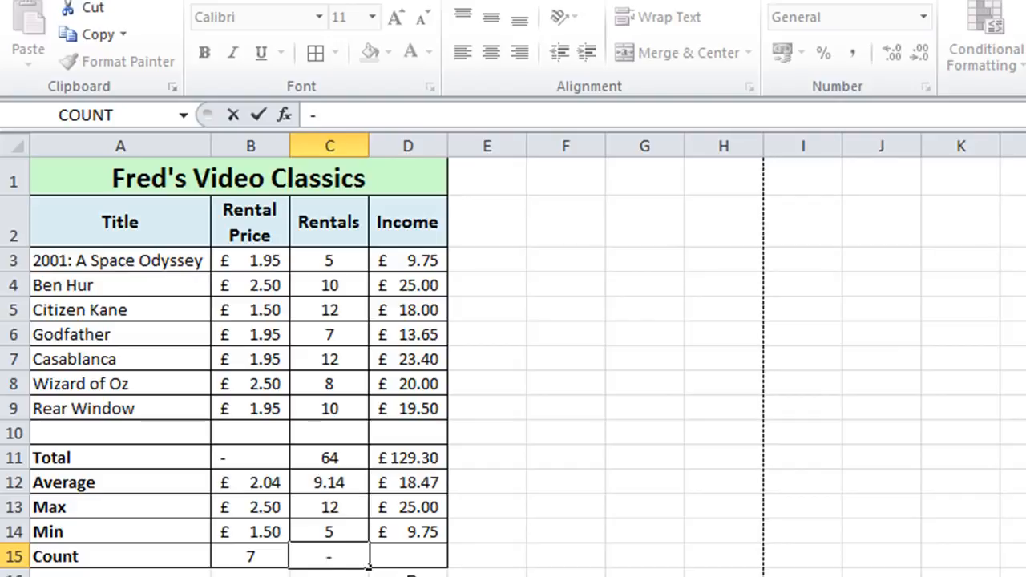
{"action": "key", "text": "Tab"}
{"action": "type", "text": "-"}
{"action": "key", "text": "Tab"}
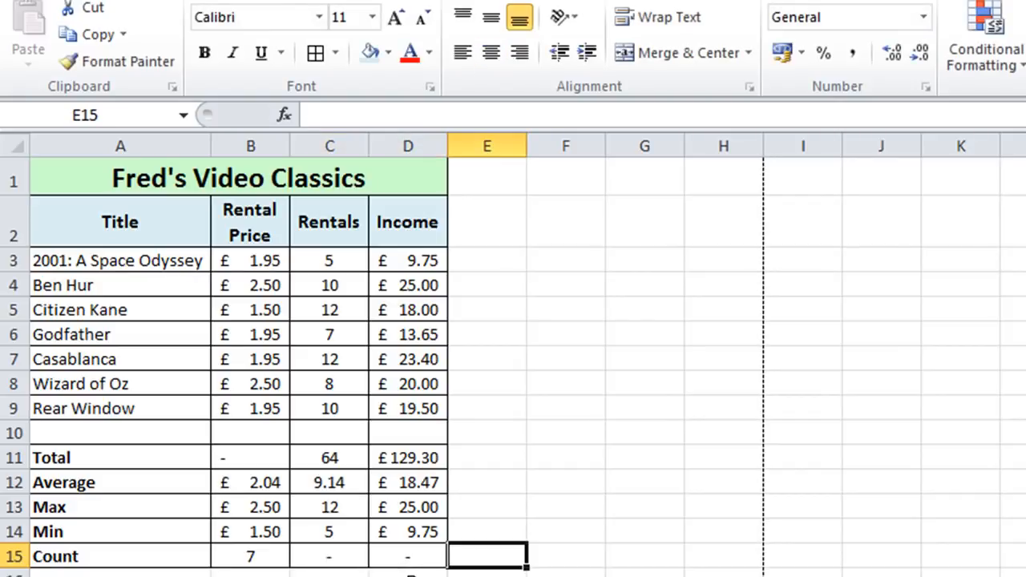
{"action": "left_click", "coordinate": [240, 449]}
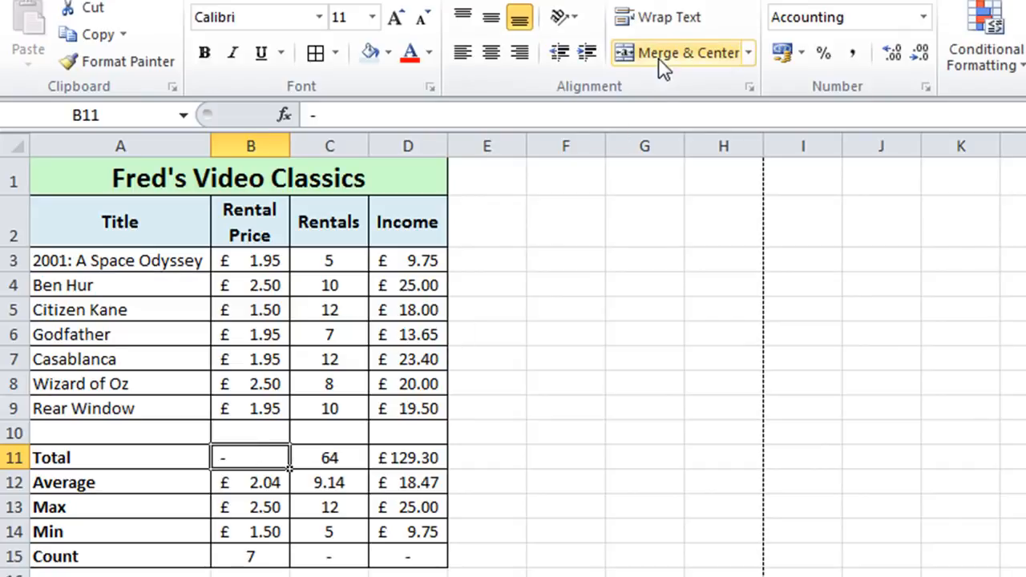
{"action": "left_click", "coordinate": [495, 61]}
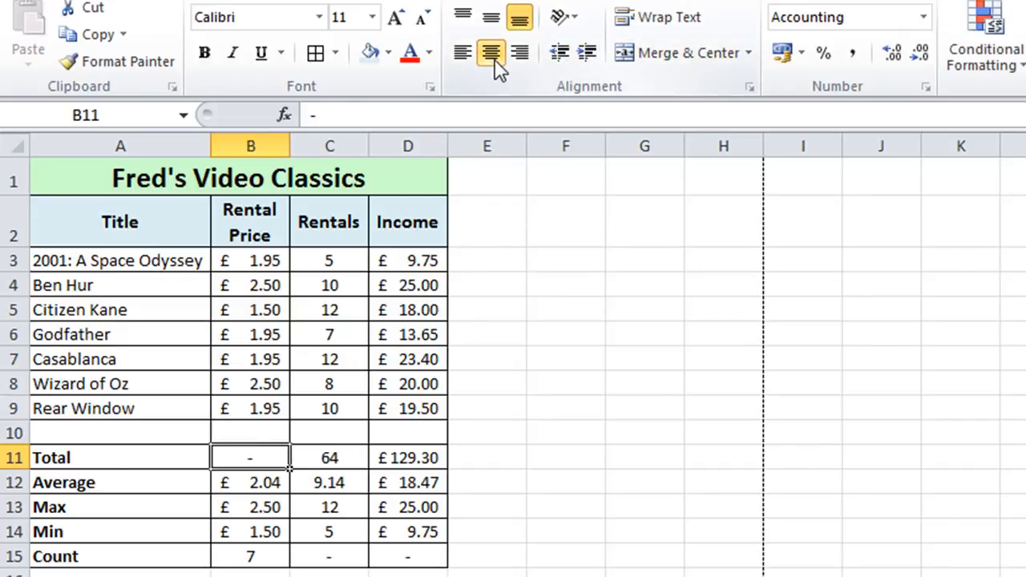